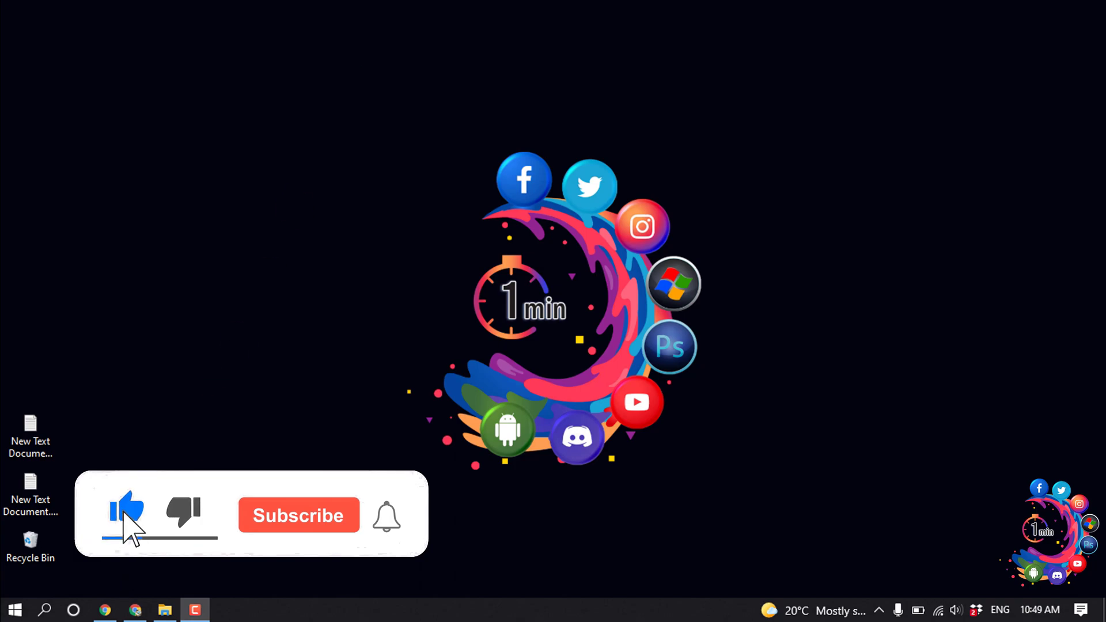
# Bring up the WordPress dashboard and go to Plugins > Add New.
pyautogui.click(136, 610)
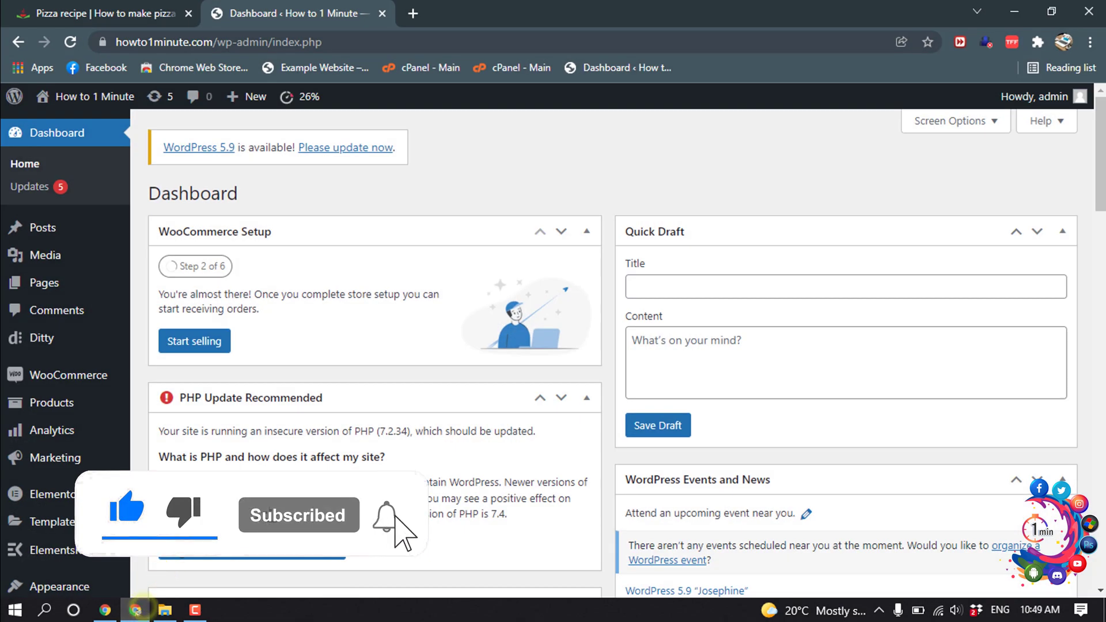
pyautogui.scroll(-3, 26, 407)
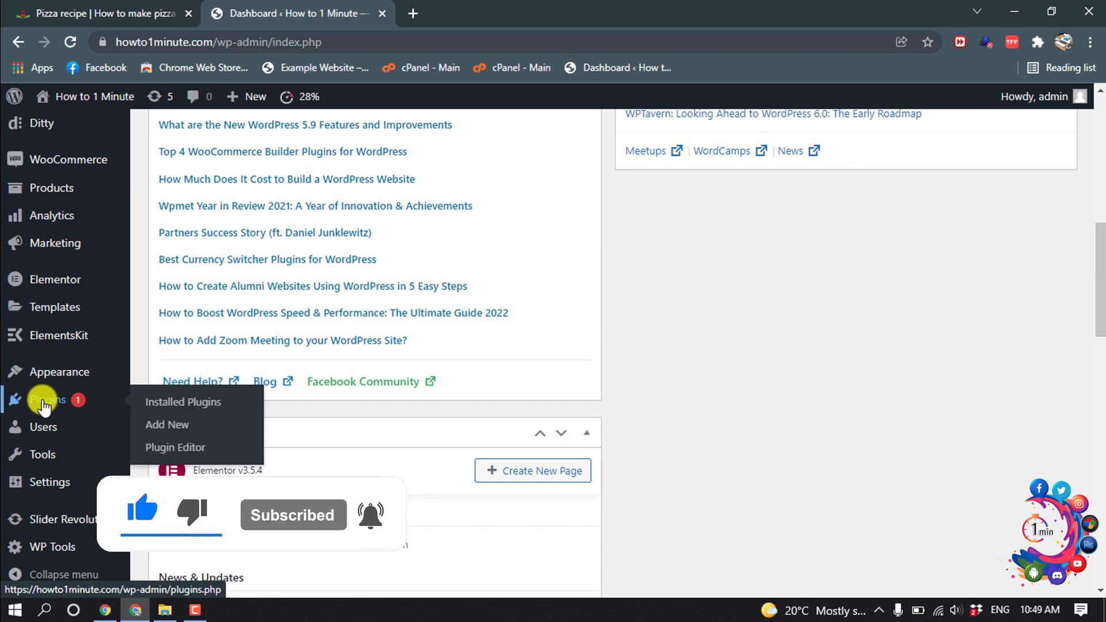
pyautogui.click(152, 425)
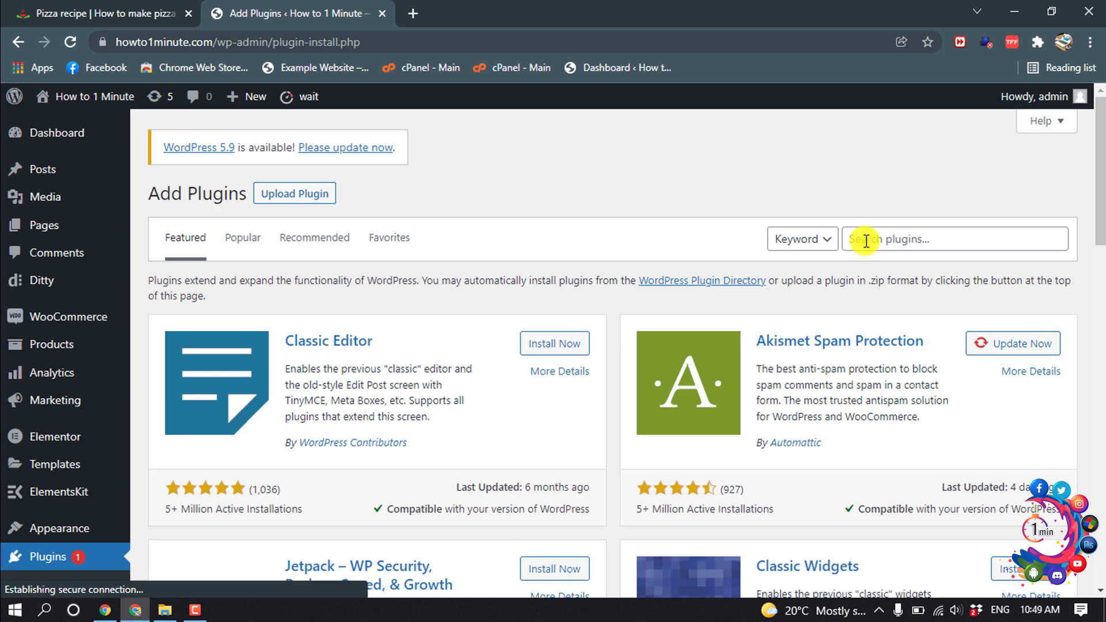
# Install and activate WP Recipe Maker, then start a new recipe from its dashboard.
pyautogui.click(863, 239)
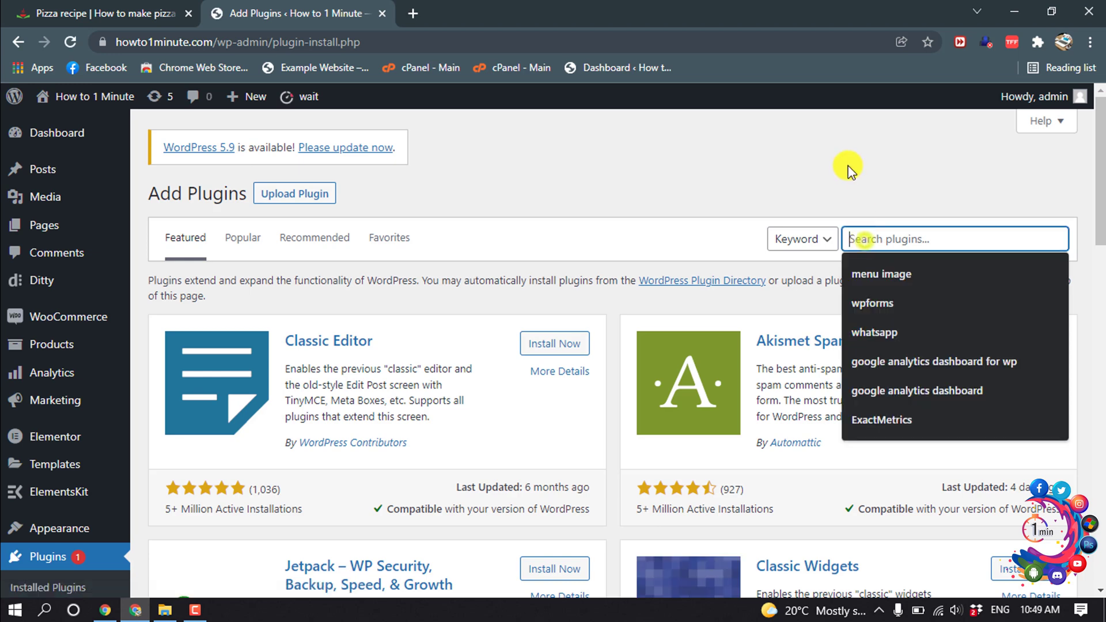
pyautogui.write('recipe maker')
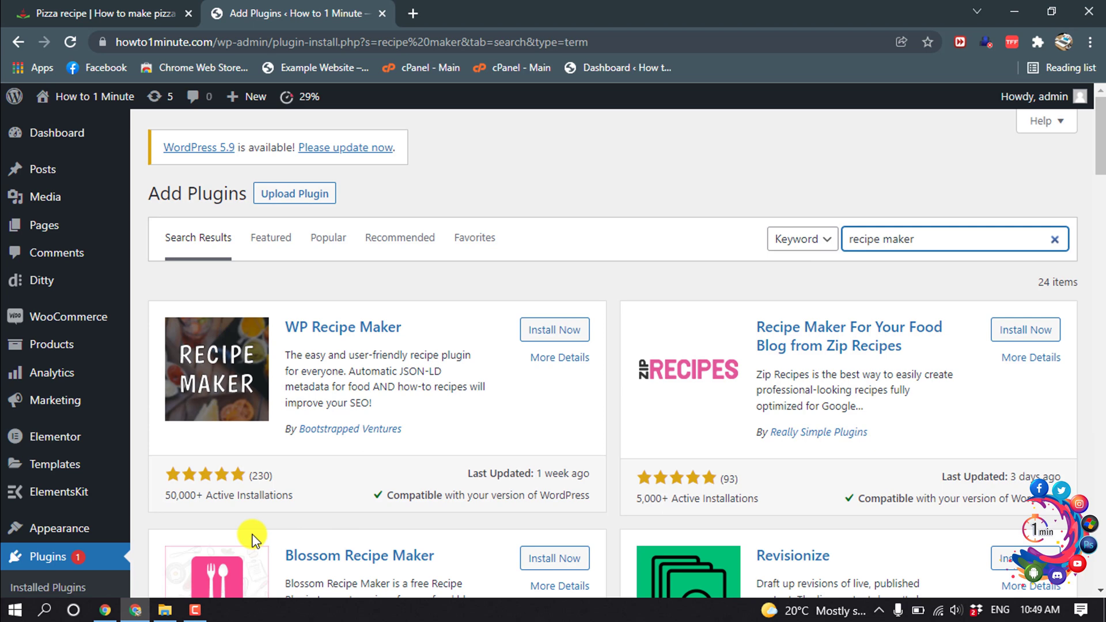
pyautogui.click(544, 332)
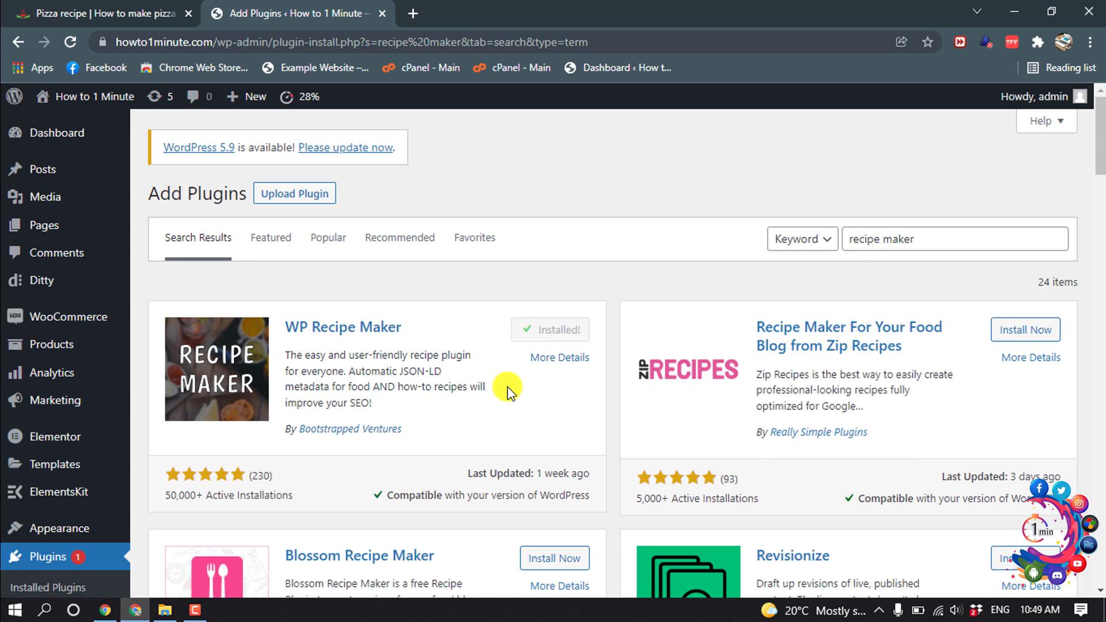
pyautogui.click(546, 335)
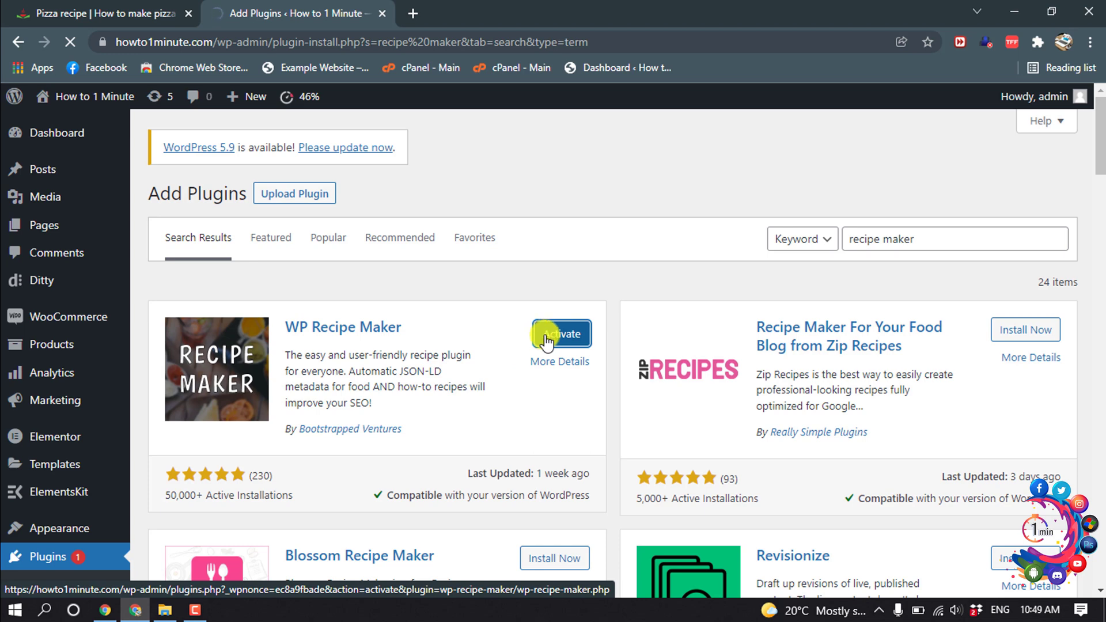
pyautogui.click(546, 340)
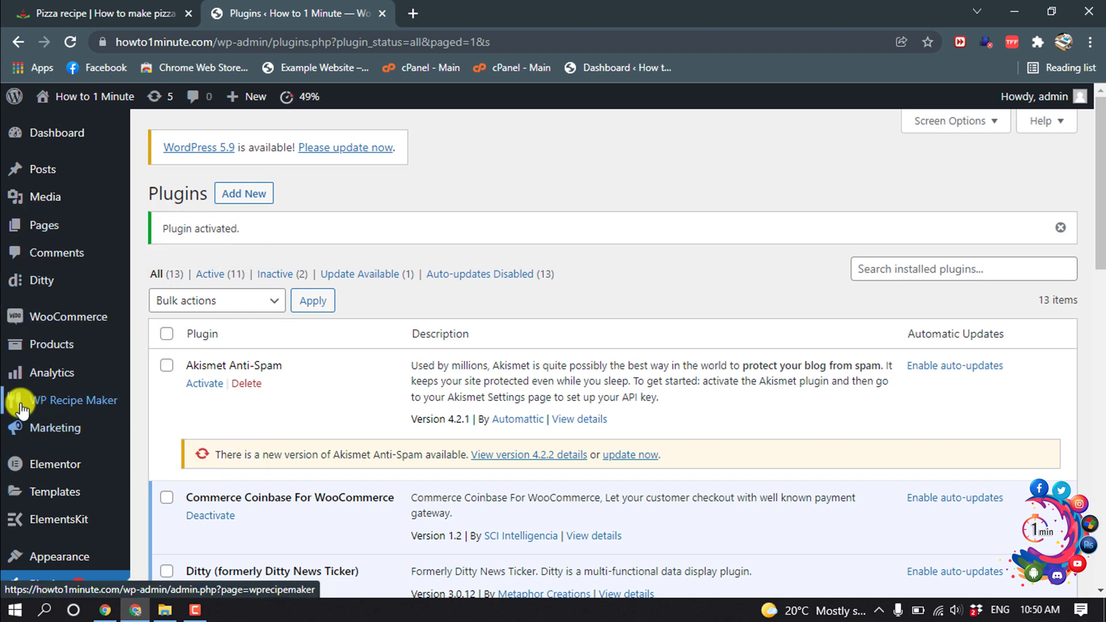
pyautogui.moveTo(73, 400)
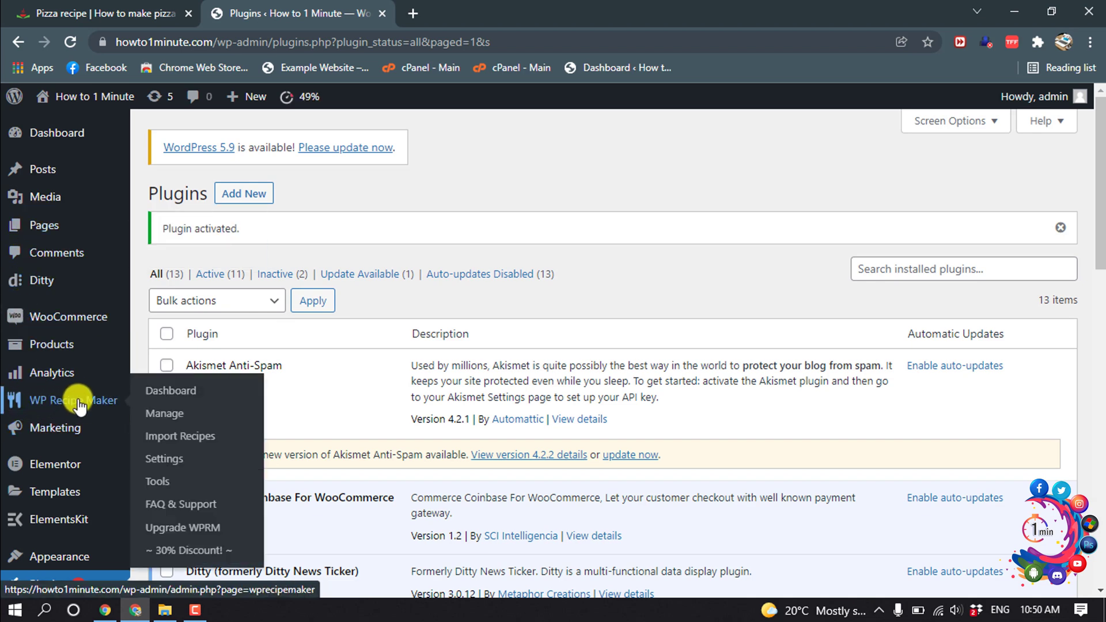
pyautogui.click(79, 402)
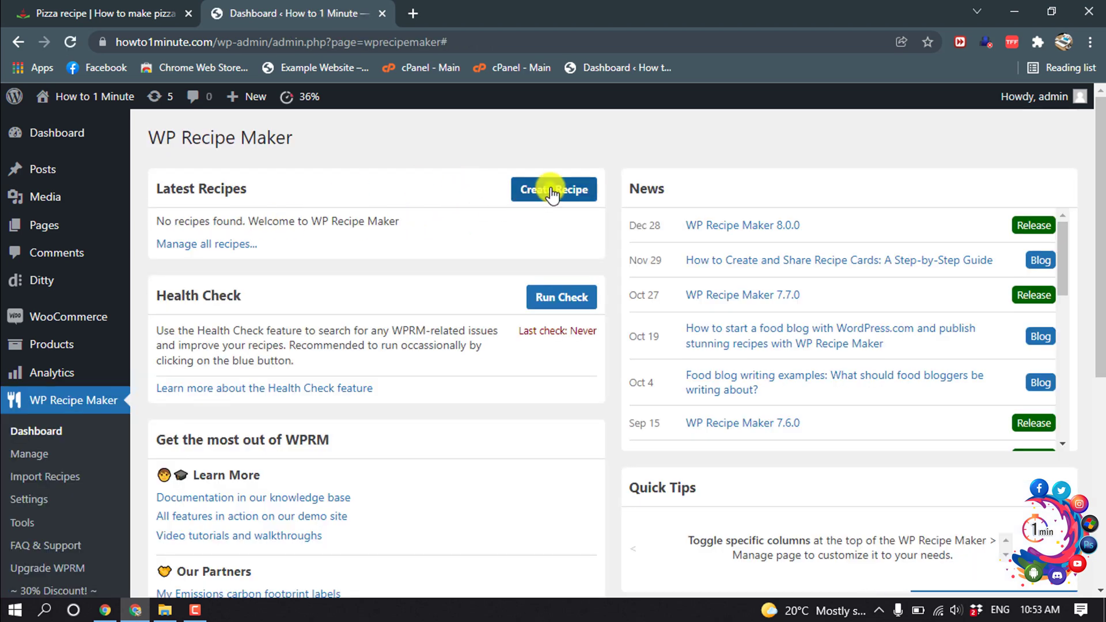
pyautogui.click(551, 191)
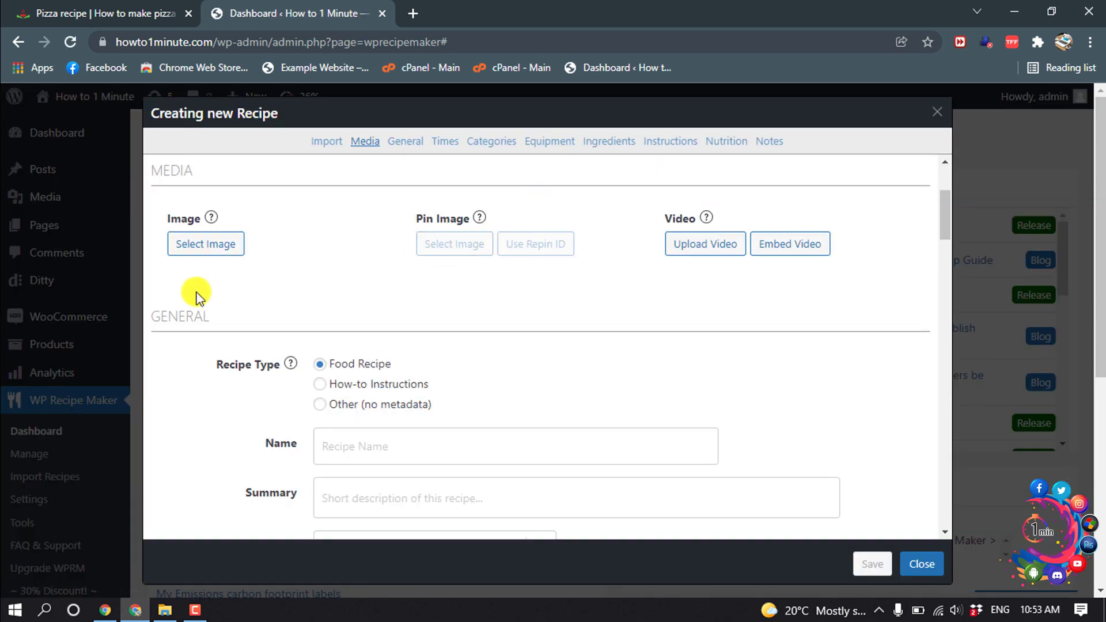
# Upload the pizza jpg from Downloads and set it as the recipe image.
pyautogui.click(215, 246)
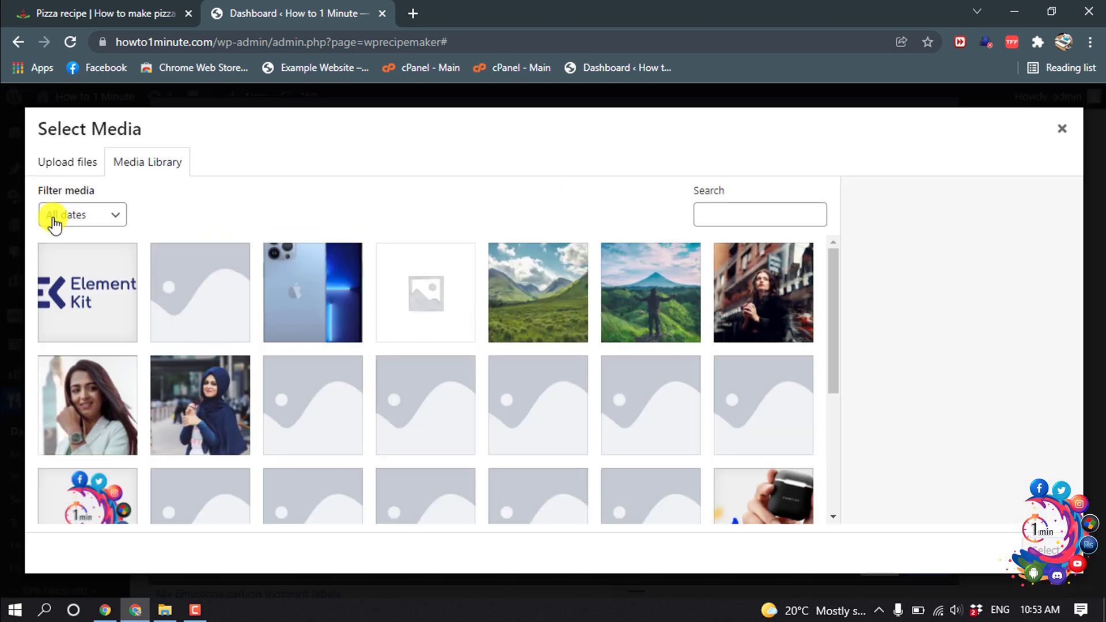
pyautogui.click(62, 163)
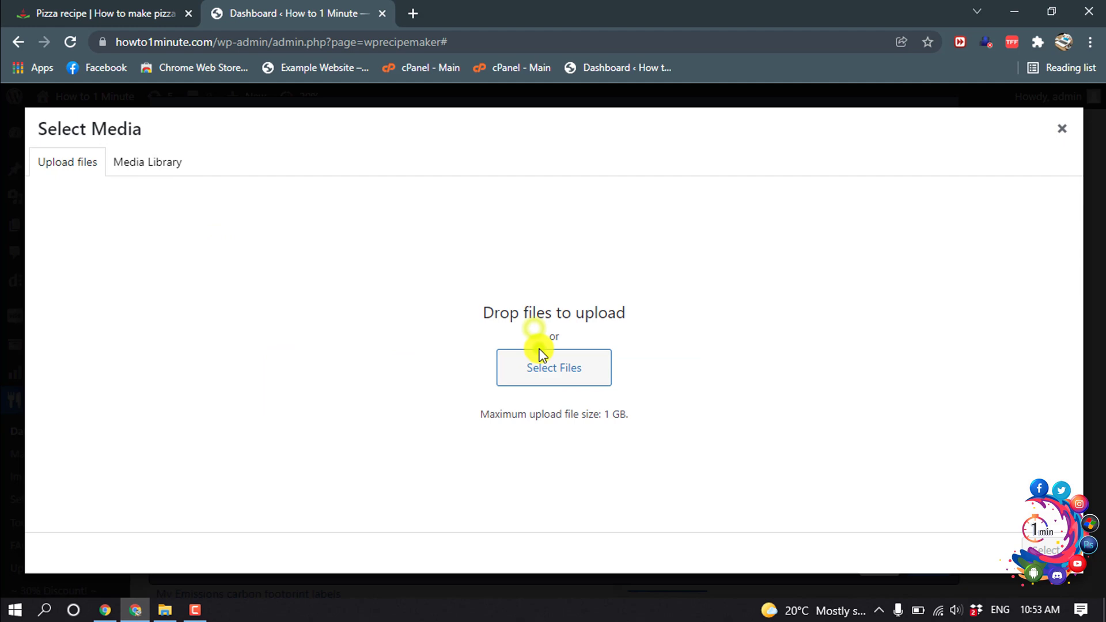
pyautogui.click(540, 369)
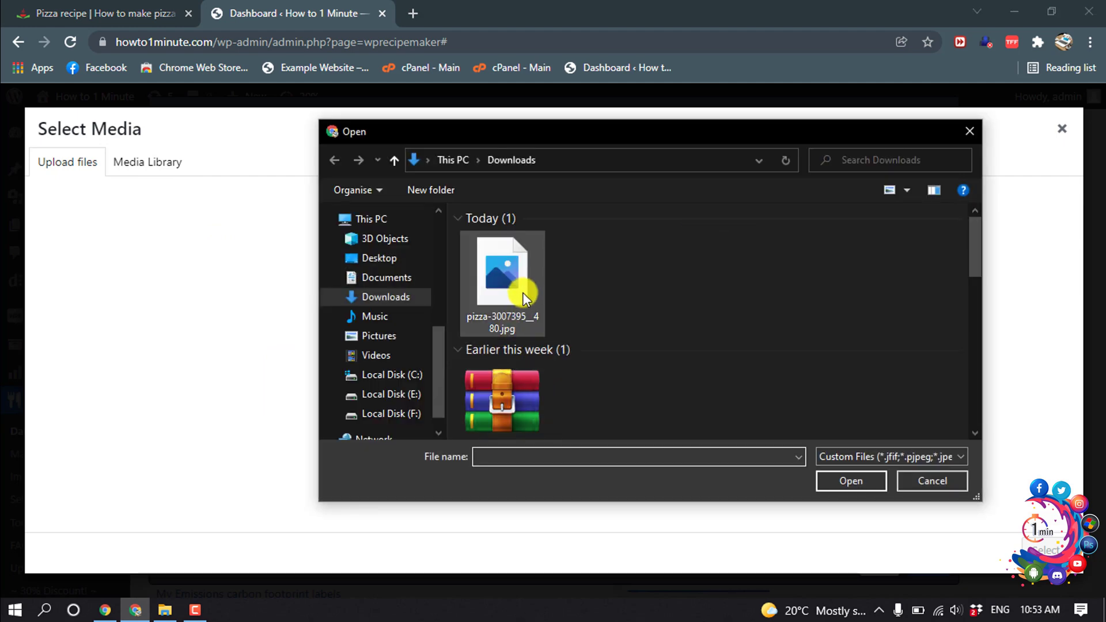
pyautogui.doubleClick(526, 288)
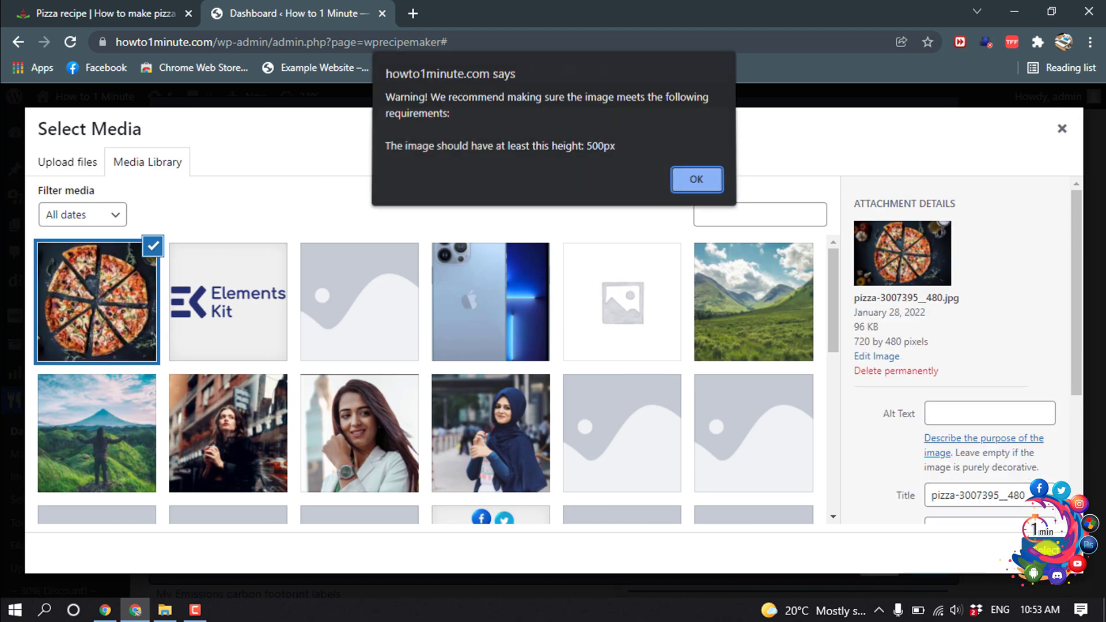
pyautogui.click(699, 187)
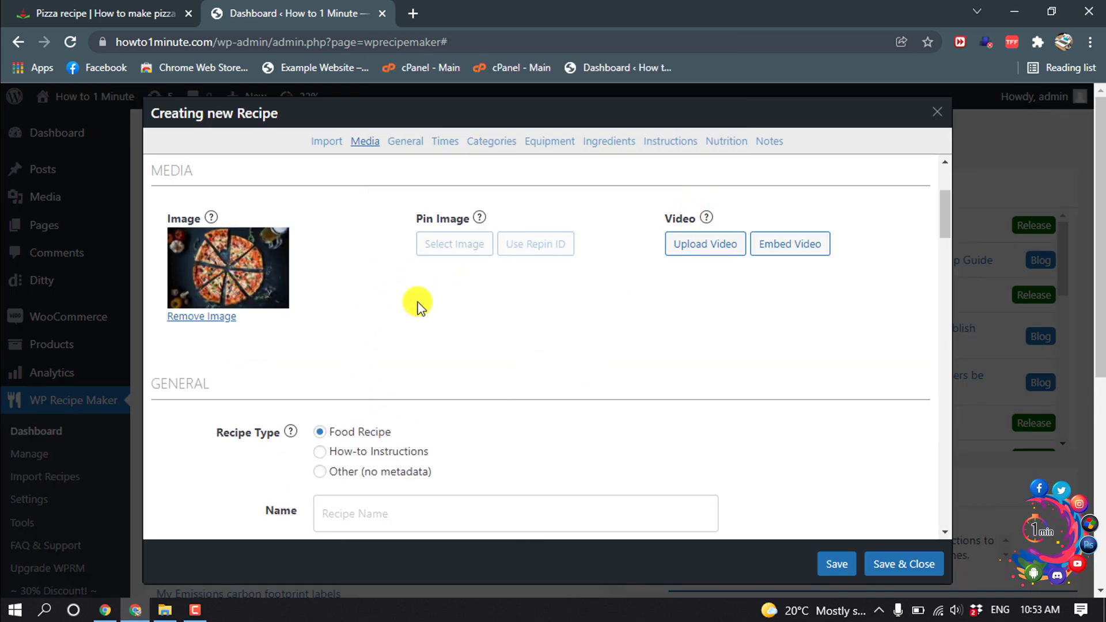
pyautogui.scroll(-1, 419, 304)
pyautogui.scroll(-2, 418, 304)
pyautogui.scroll(-1, 359, 241)
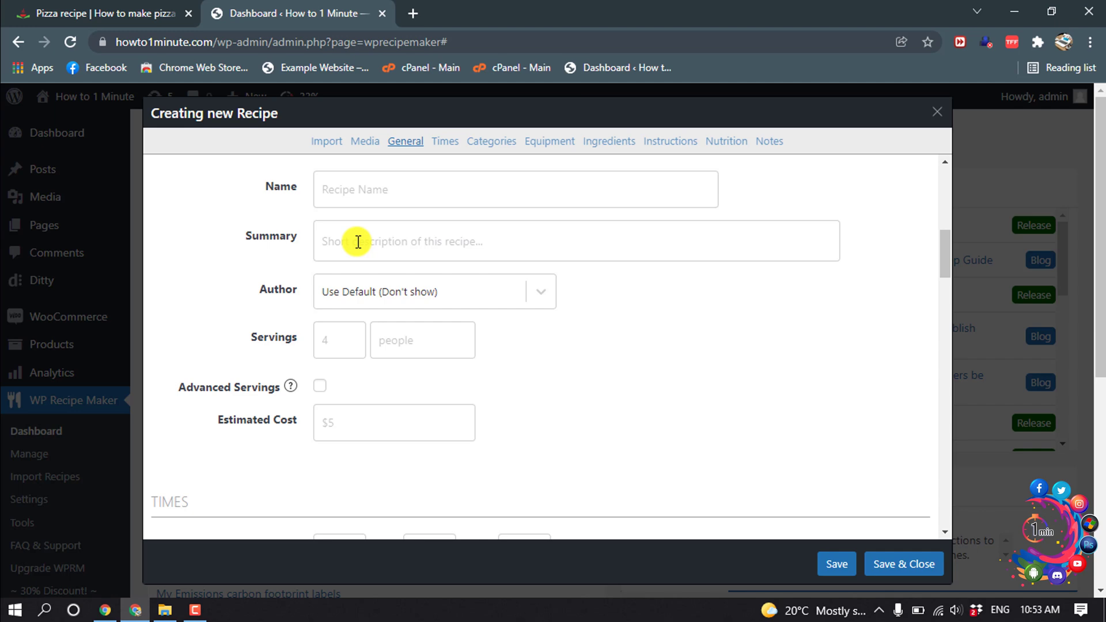
pyautogui.scroll(-2, 358, 242)
pyautogui.scroll(-5, 358, 242)
pyautogui.scroll(-3, 358, 243)
pyautogui.scroll(-3, 358, 242)
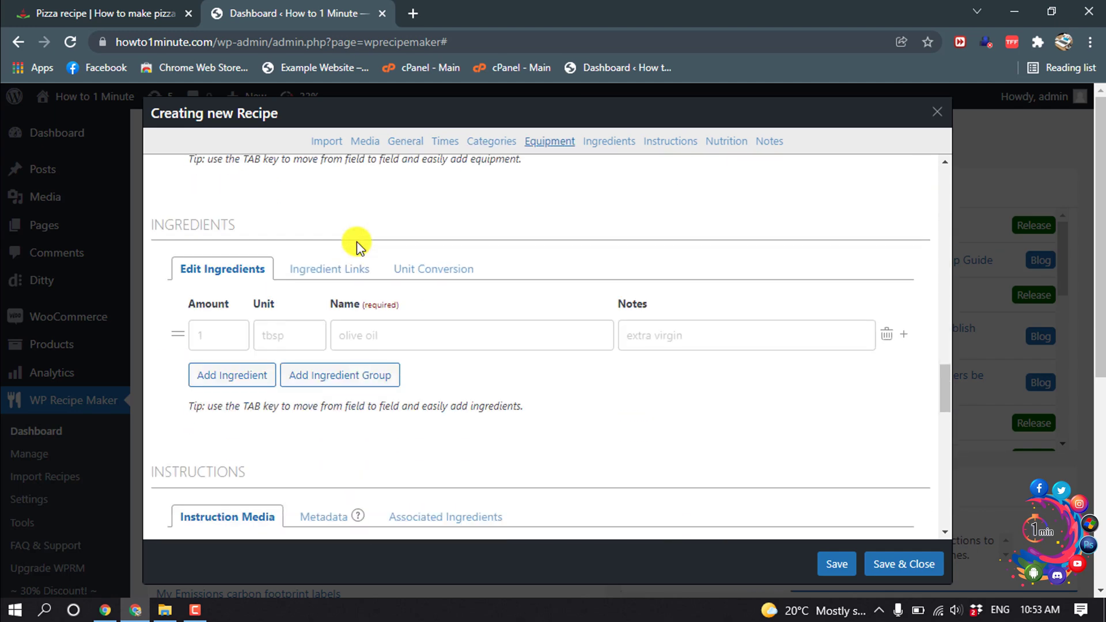
pyautogui.scroll(-3, 358, 242)
pyautogui.scroll(-3, 358, 241)
pyautogui.scroll(-4, 357, 242)
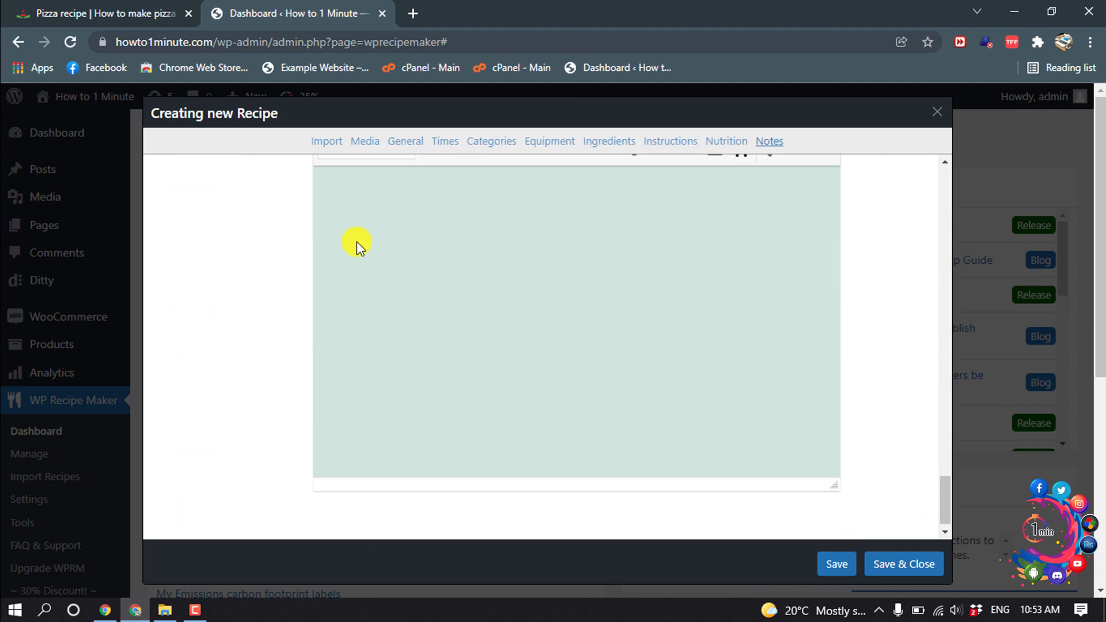
pyautogui.scroll(-1, 356, 242)
pyautogui.scroll(3, 357, 241)
pyautogui.scroll(2, 357, 242)
pyautogui.scroll(5, 357, 241)
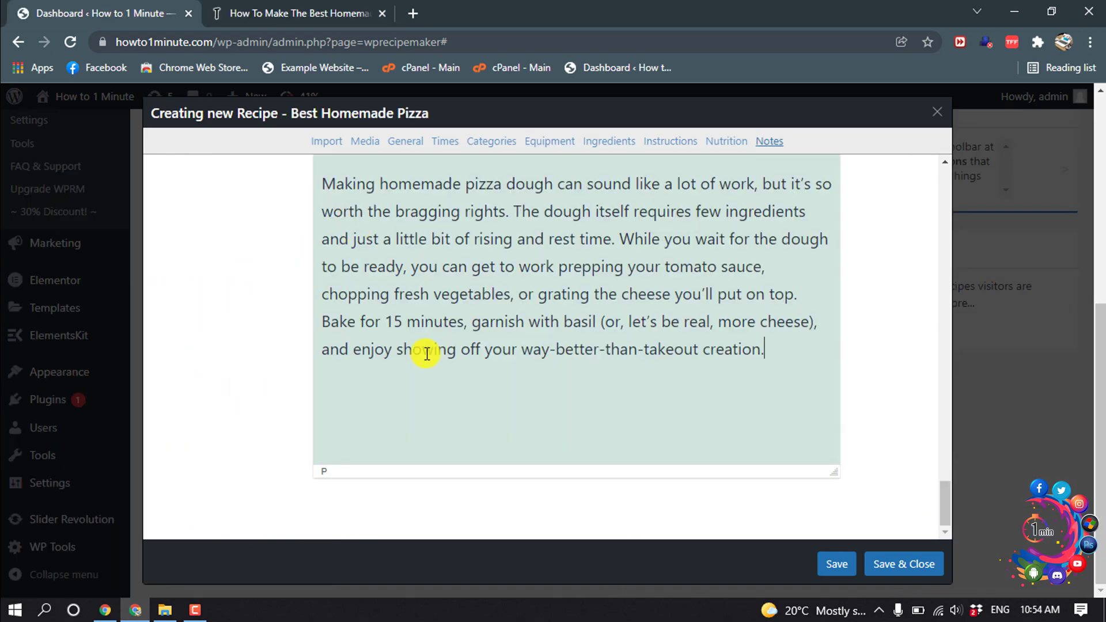
pyautogui.scroll(2, 445, 364)
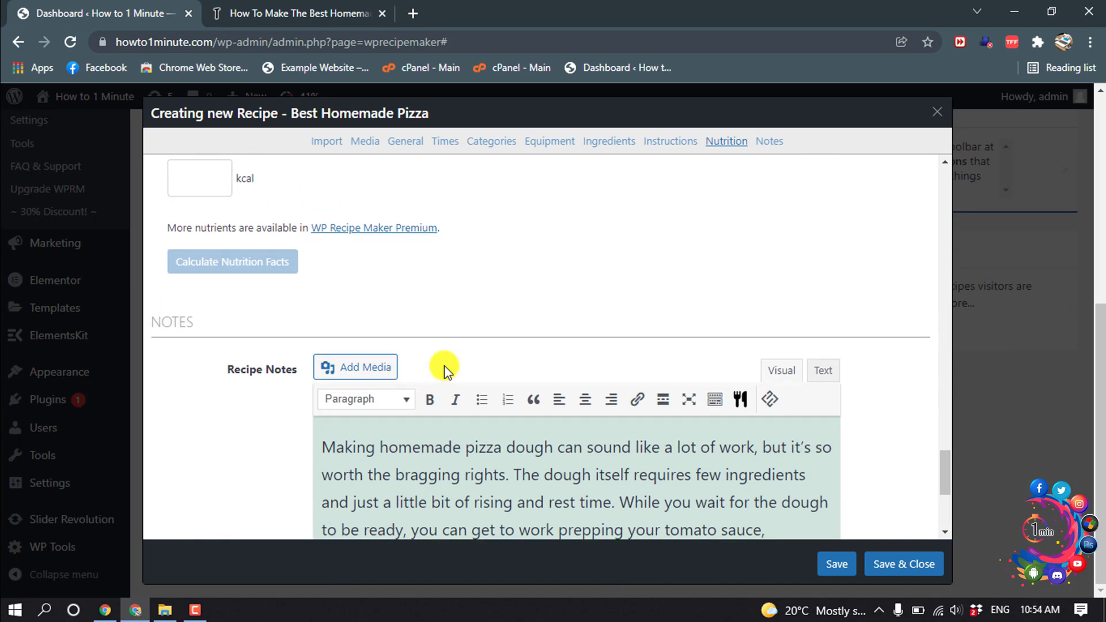
pyautogui.scroll(5, 444, 362)
pyautogui.scroll(4, 447, 357)
pyautogui.scroll(4, 452, 355)
pyautogui.scroll(-1, 452, 355)
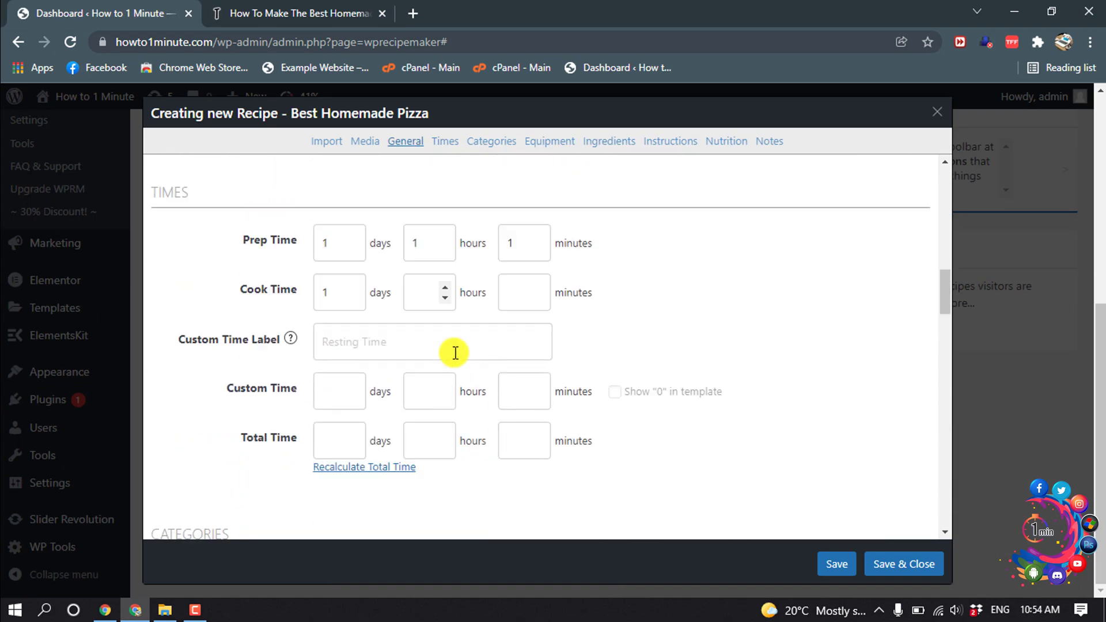
pyautogui.scroll(-5, 452, 355)
pyautogui.scroll(-4, 454, 353)
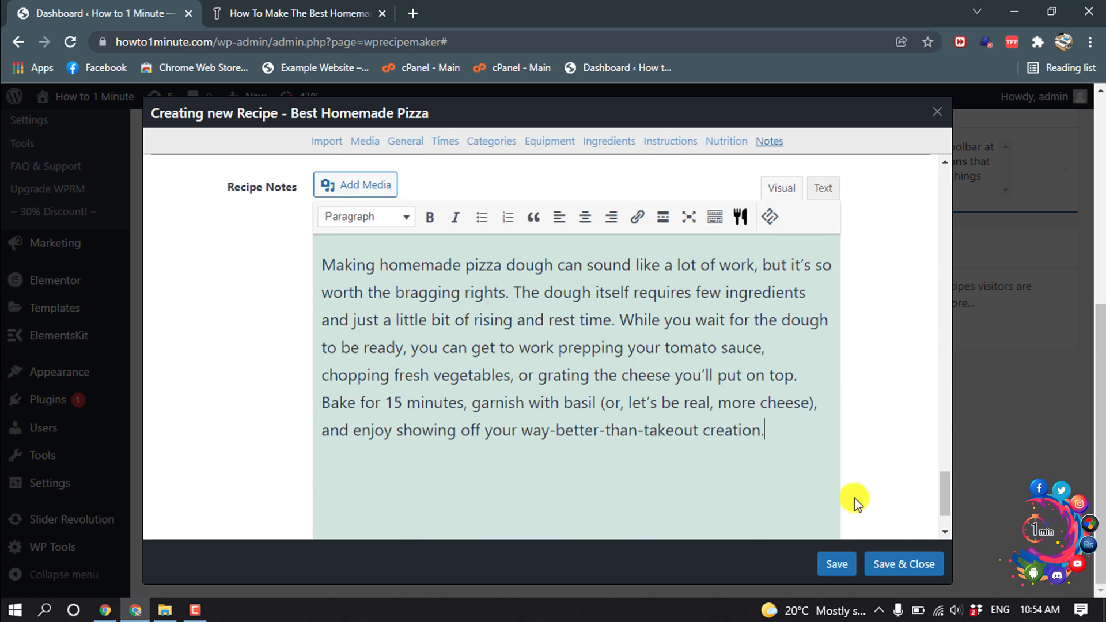
# Save the filled-in Best Homemade Pizza recipe as recipe #227.
pyautogui.click(839, 566)
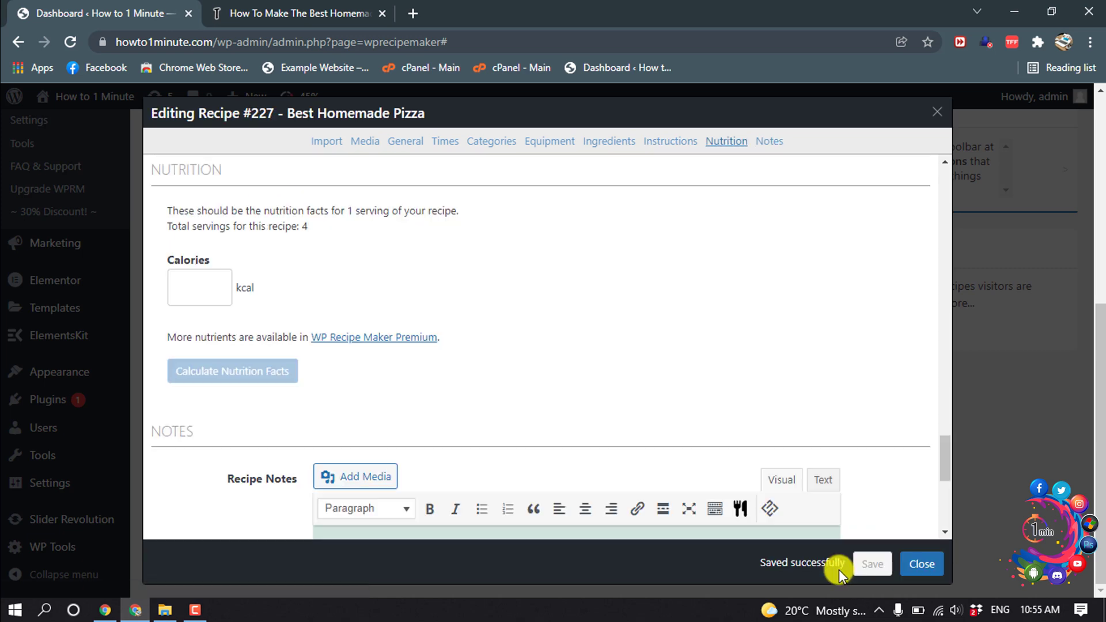
# Close the recipe modal and open 'Manage all recipes' under Latest Recipes.
pyautogui.click(916, 564)
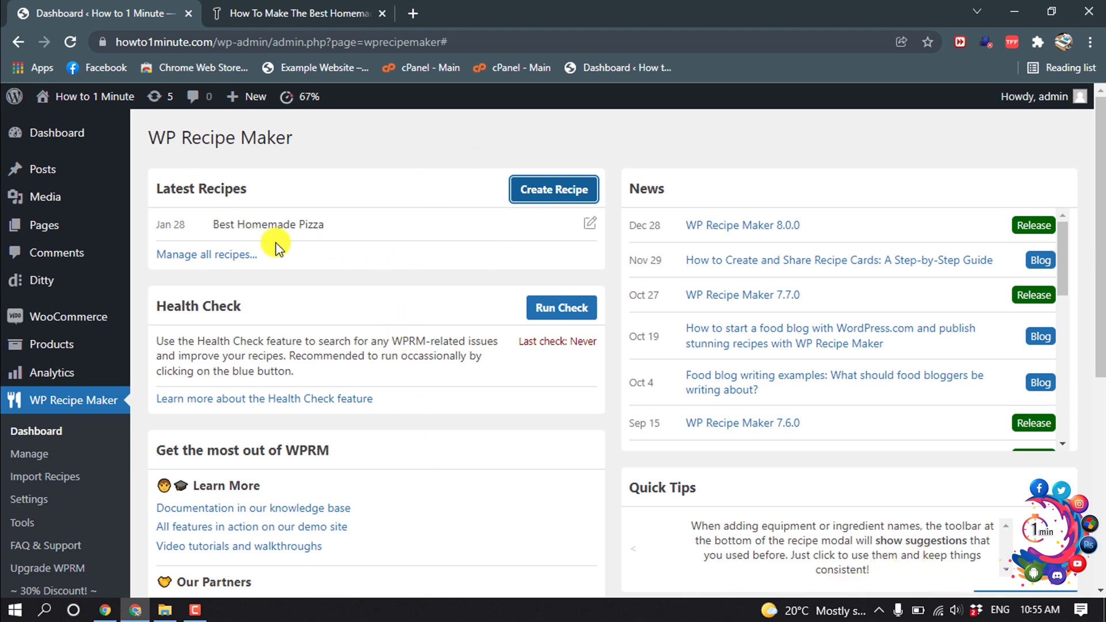
pyautogui.click(207, 257)
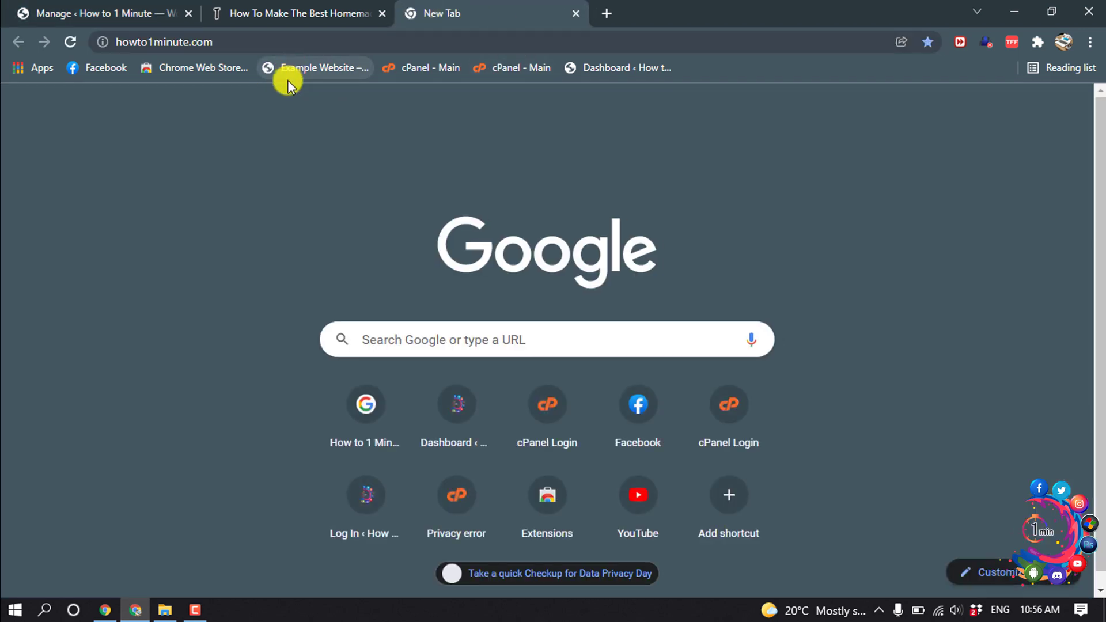
# Load the Example Website homepage, close the recipe tab, and launch Edit with Elementor.
pyautogui.click(289, 76)
pyautogui.click(384, 13)
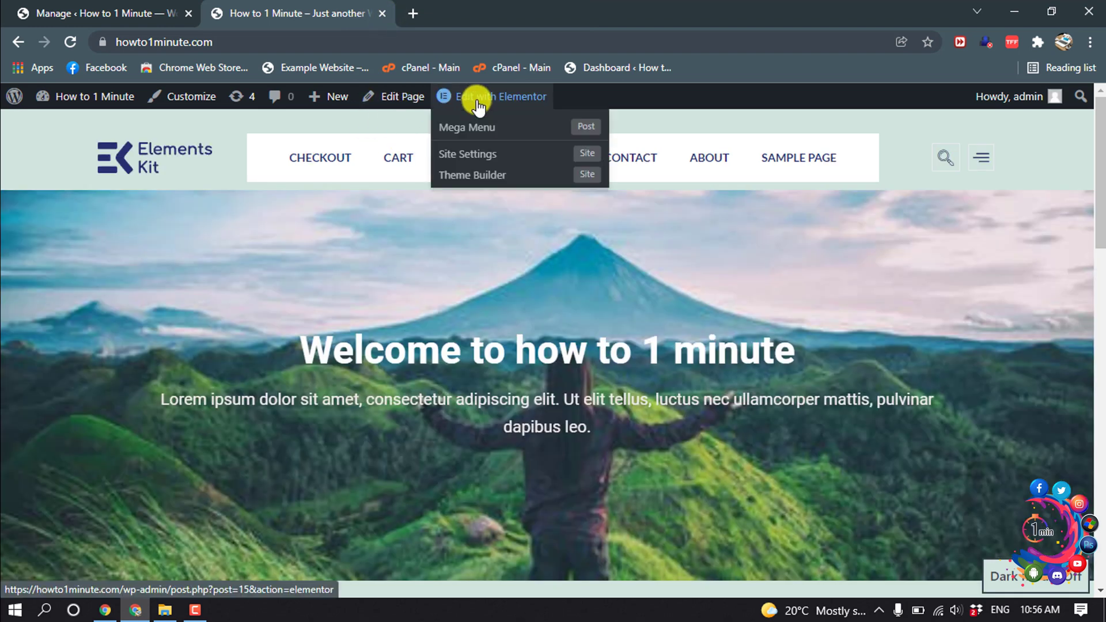
pyautogui.click(481, 105)
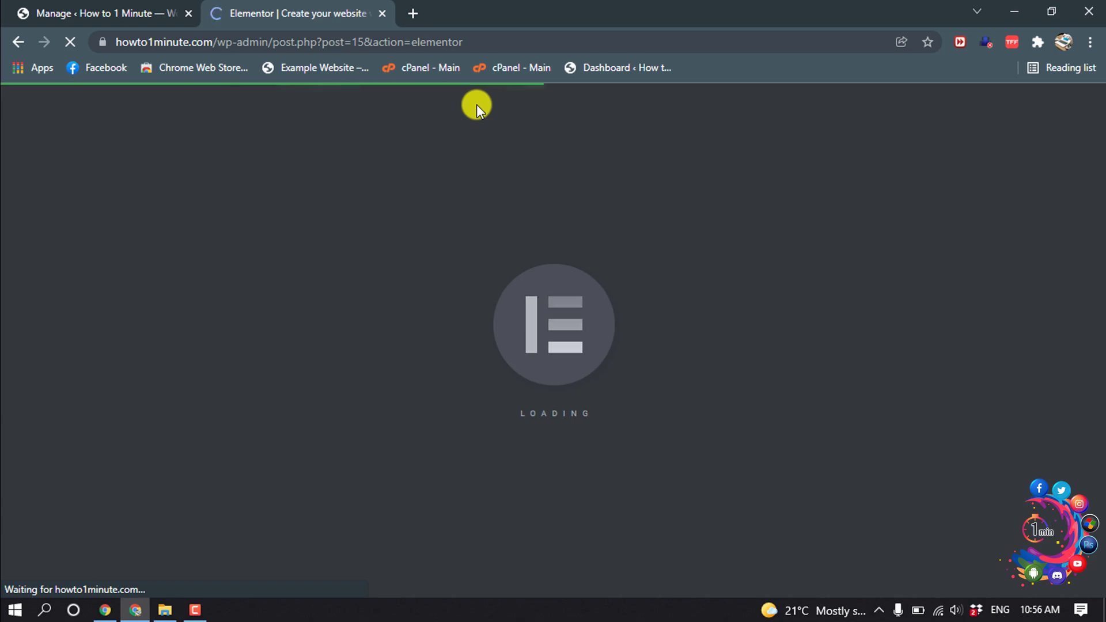
pyautogui.scroll(-5, 641, 338)
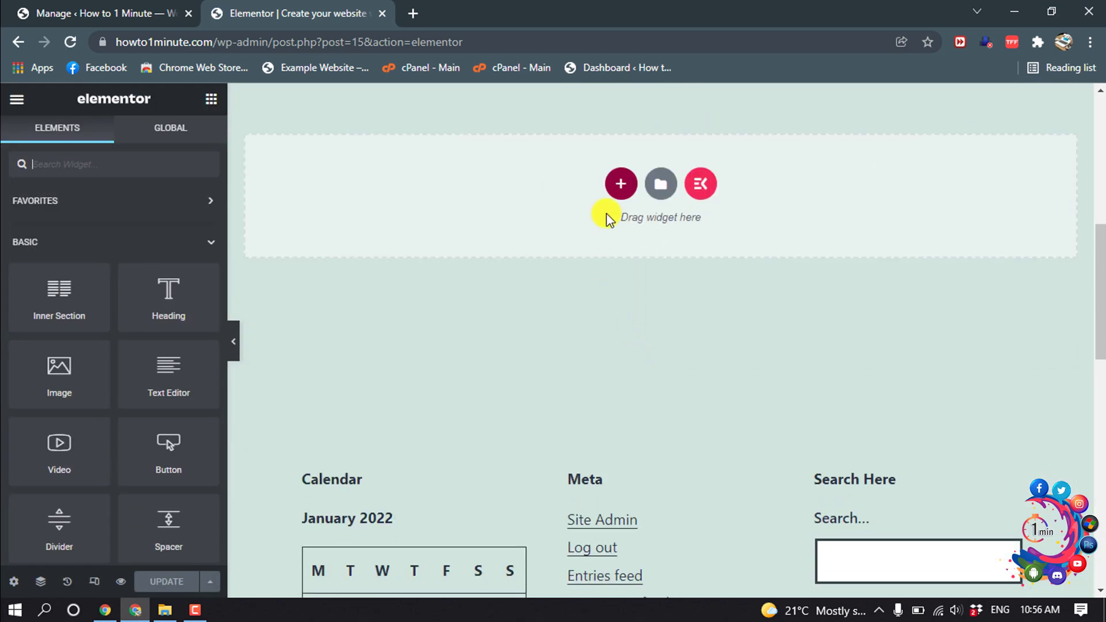
# Insert a new one-column section below the homepage hero image.
pyautogui.click(621, 188)
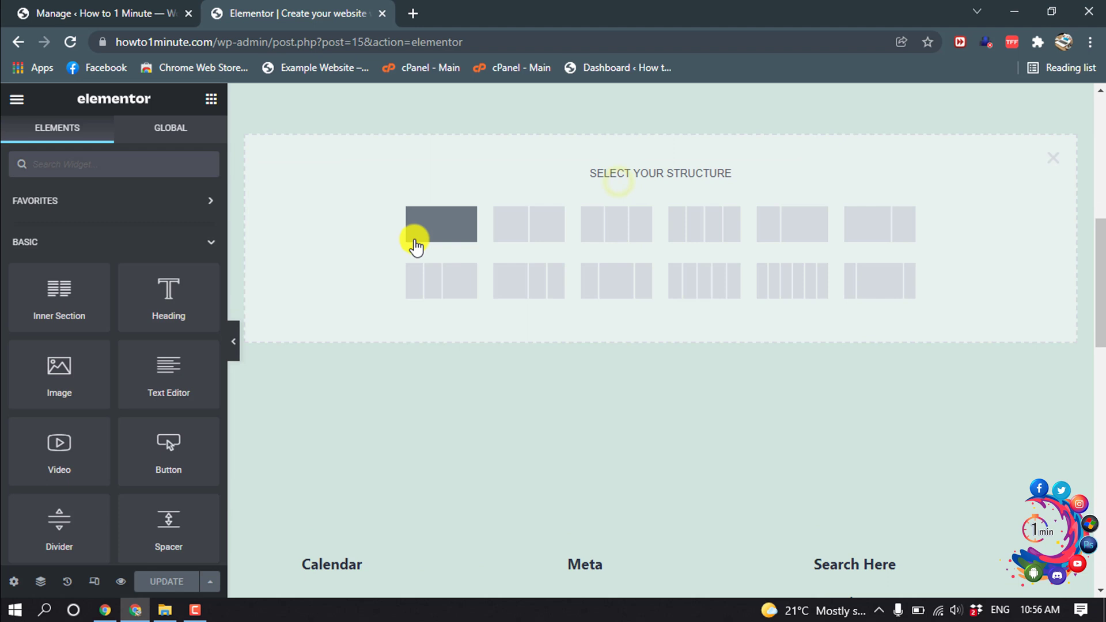
pyautogui.click(435, 225)
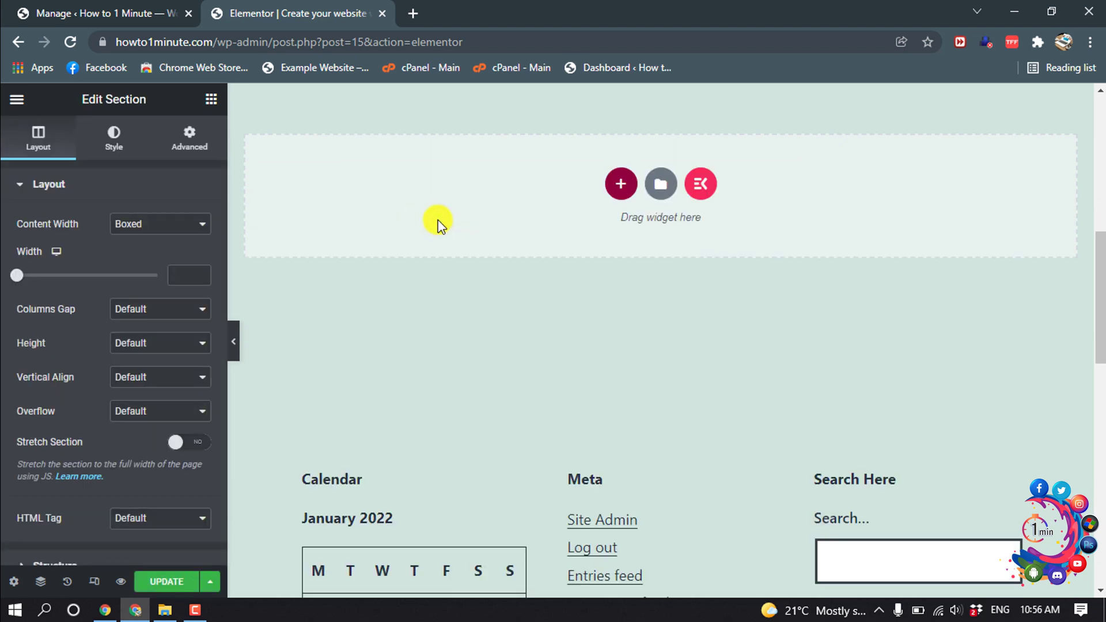
pyautogui.scroll(3, 482, 220)
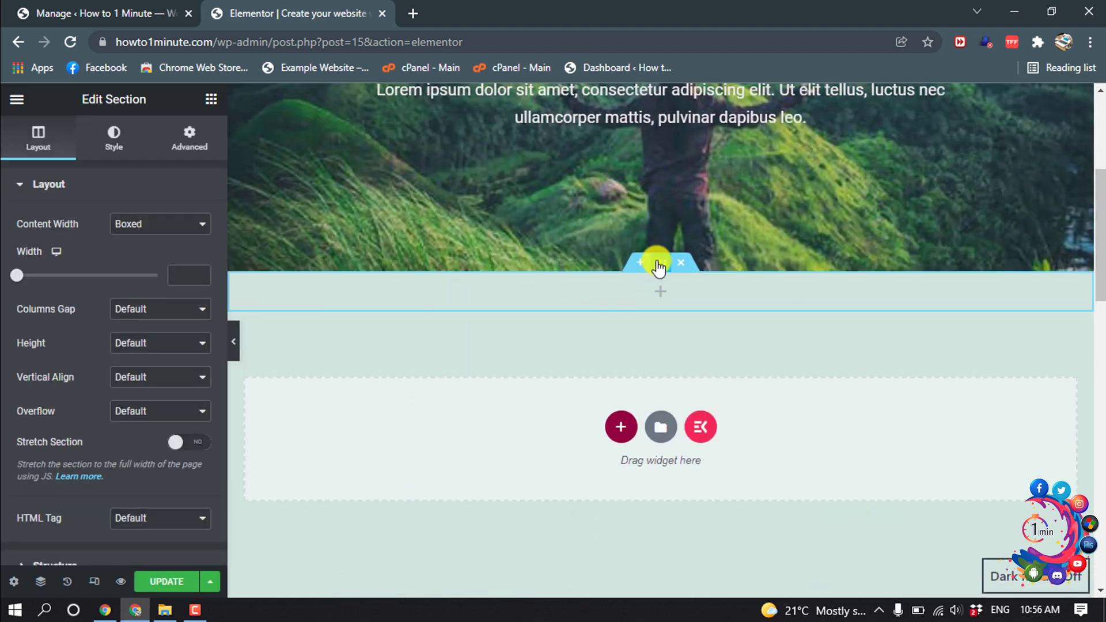
# Drop the WPRM Recipe widget into the section, choose Best Homemade Pizza, and update the page.
pyautogui.click(212, 100)
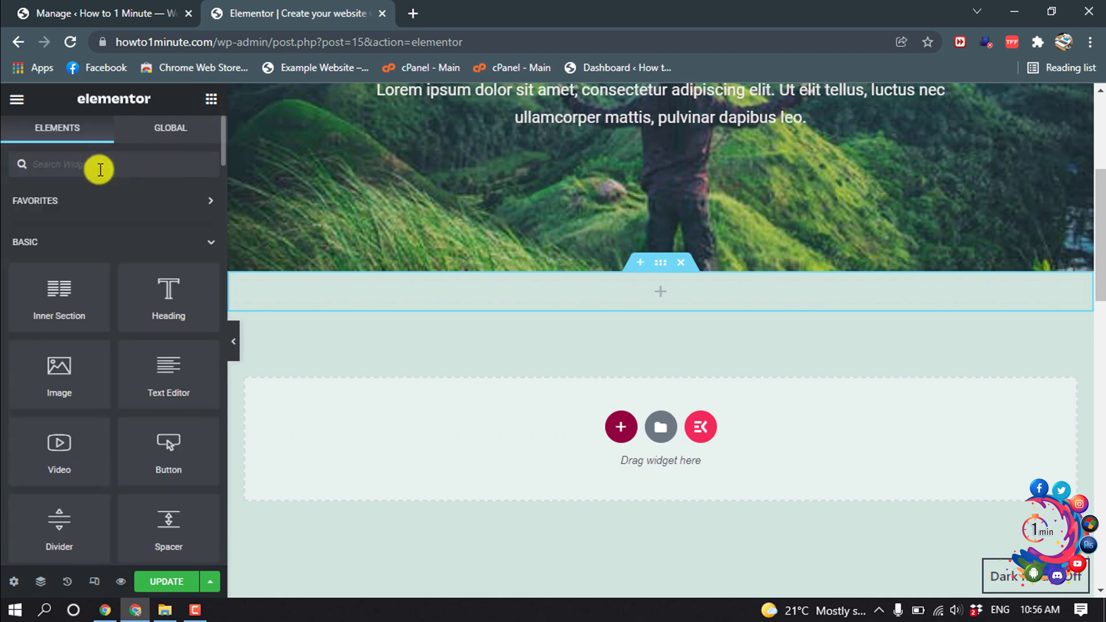
pyautogui.write('wp')
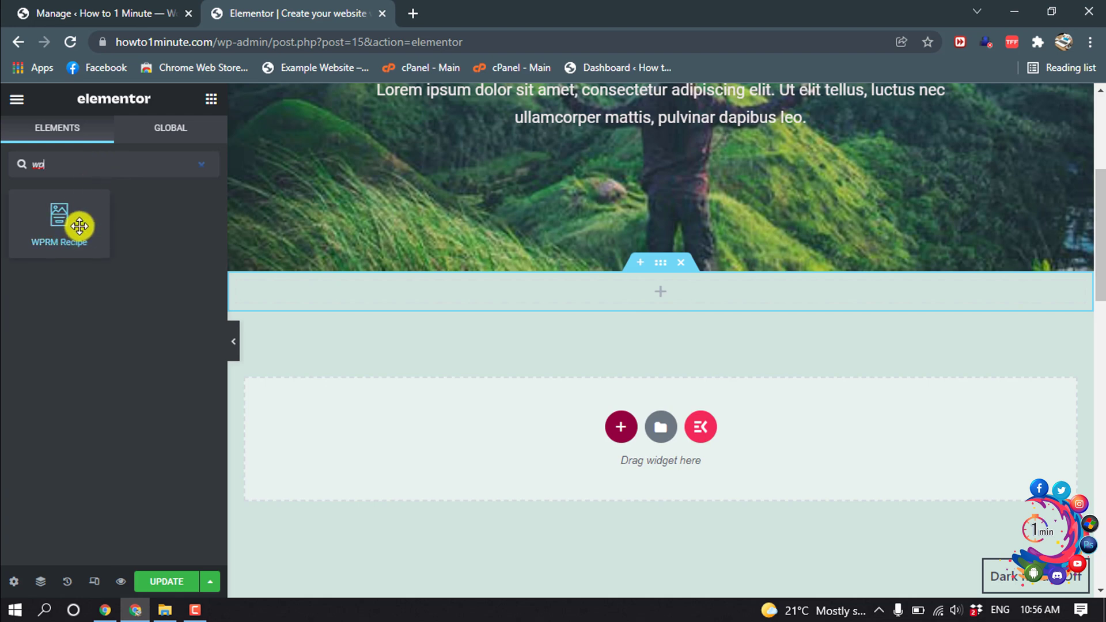
pyautogui.moveTo(79, 222); pyautogui.dragTo(654, 291)
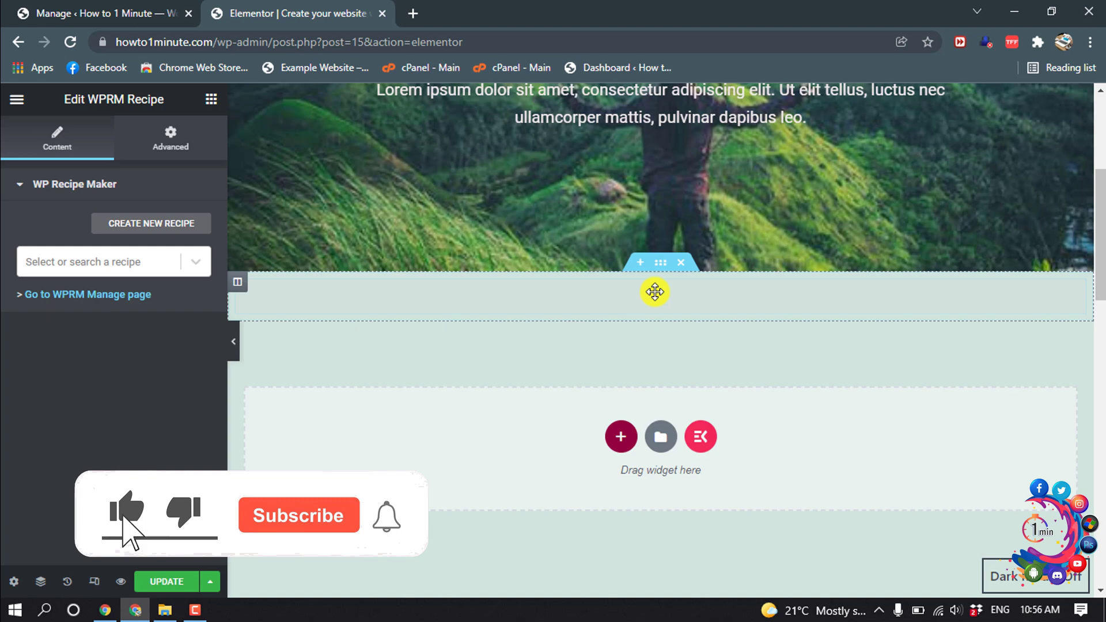
pyautogui.click(175, 266)
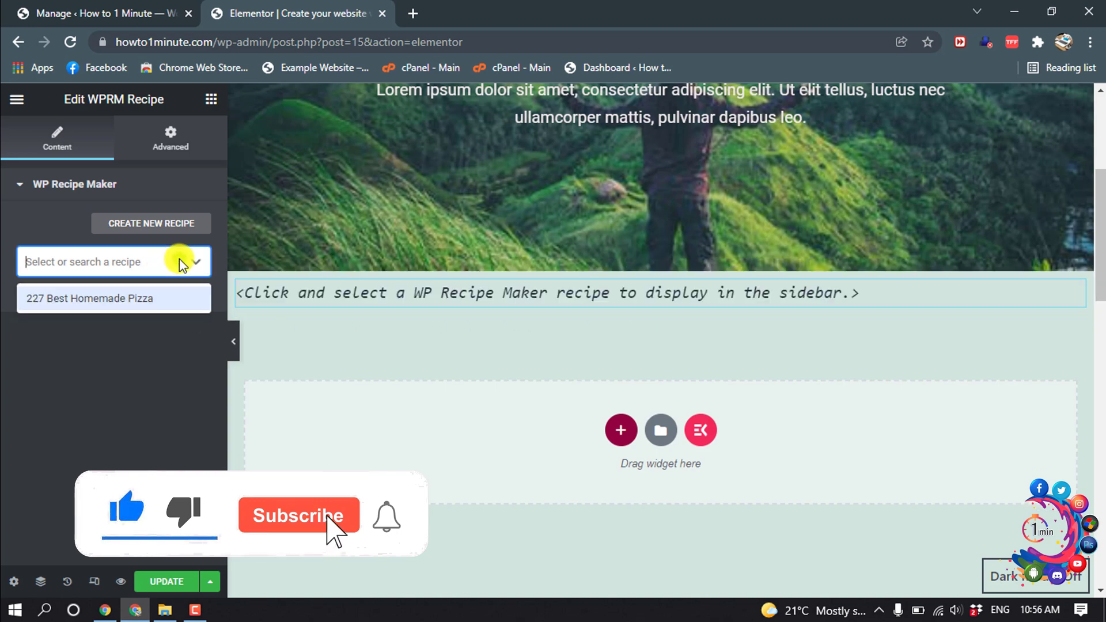
pyautogui.click(85, 300)
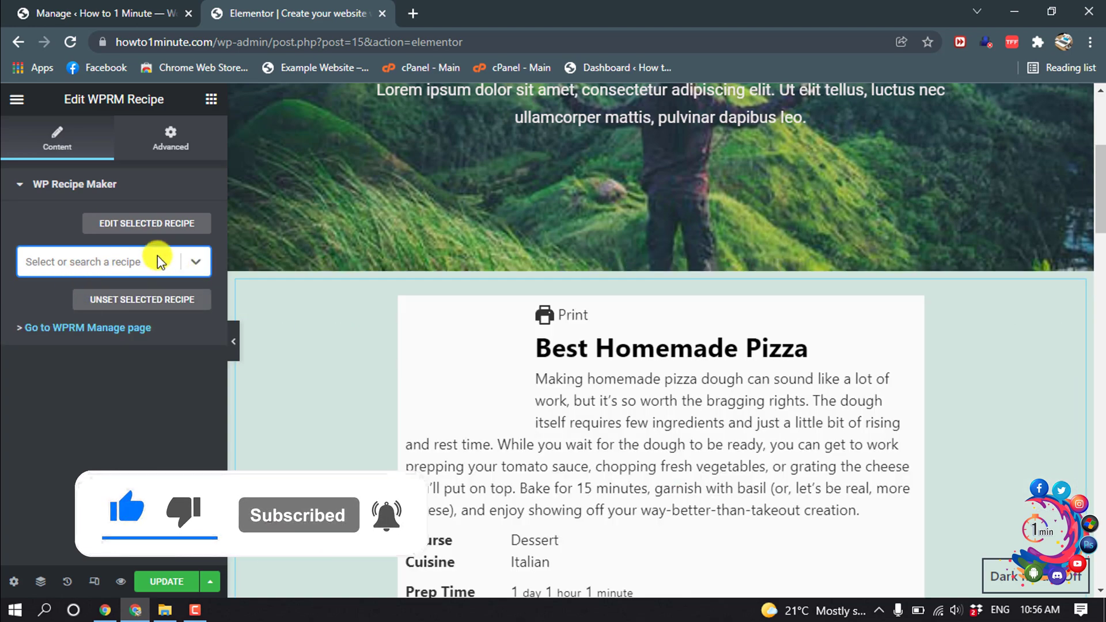
pyautogui.scroll(-3, 714, 389)
pyautogui.scroll(-5, 714, 389)
pyautogui.scroll(-4, 714, 389)
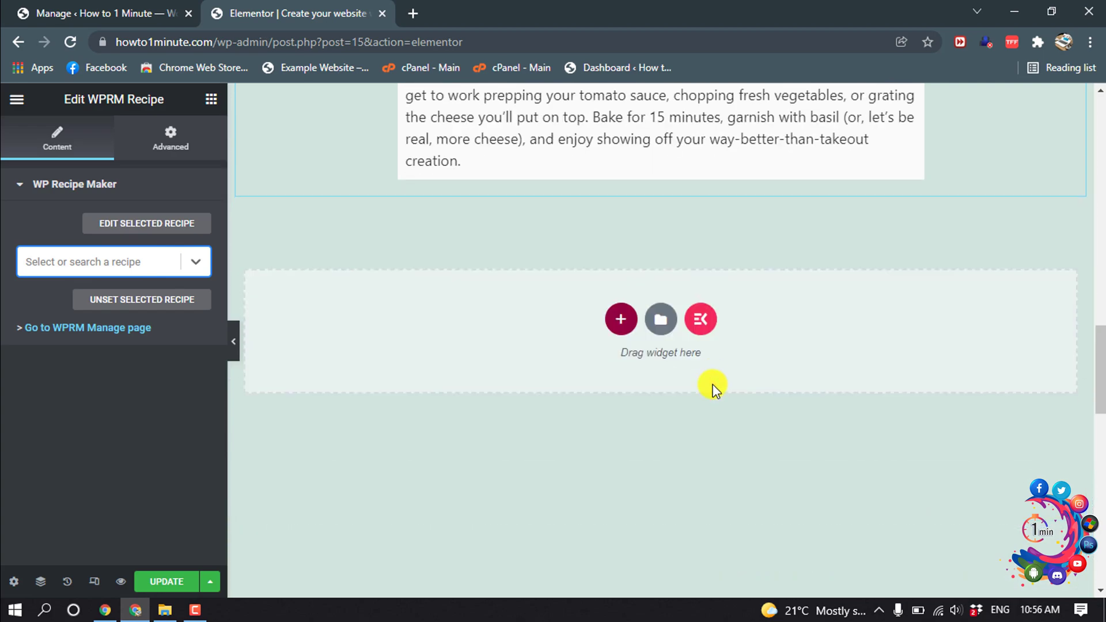
pyautogui.scroll(5, 715, 389)
pyautogui.scroll(7, 714, 389)
pyautogui.scroll(-3, 713, 389)
pyautogui.scroll(-4, 689, 395)
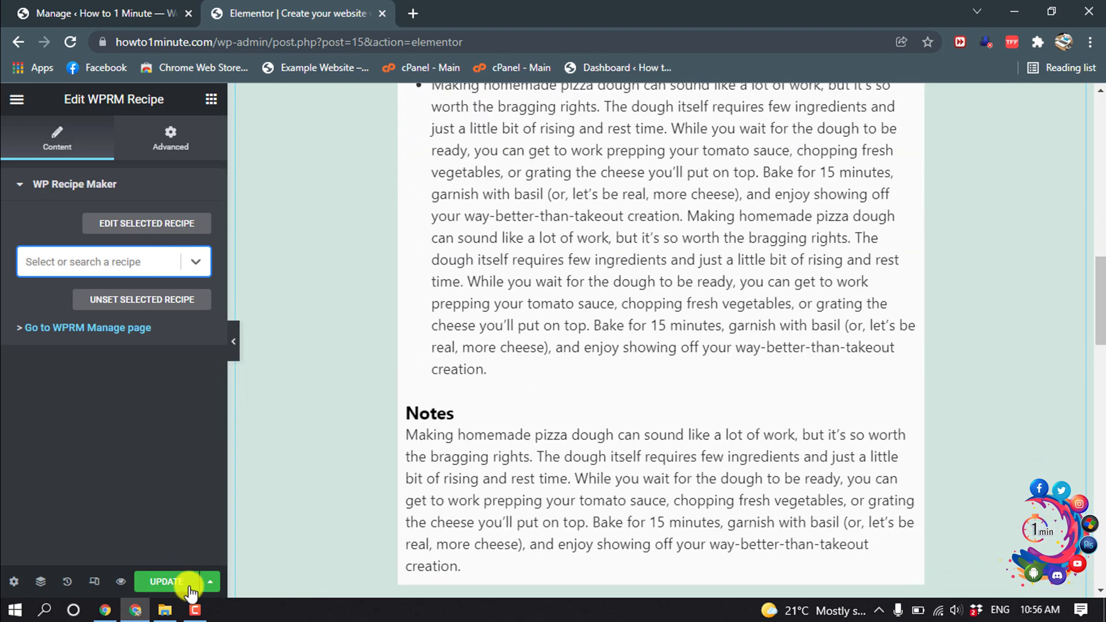
pyautogui.click(177, 584)
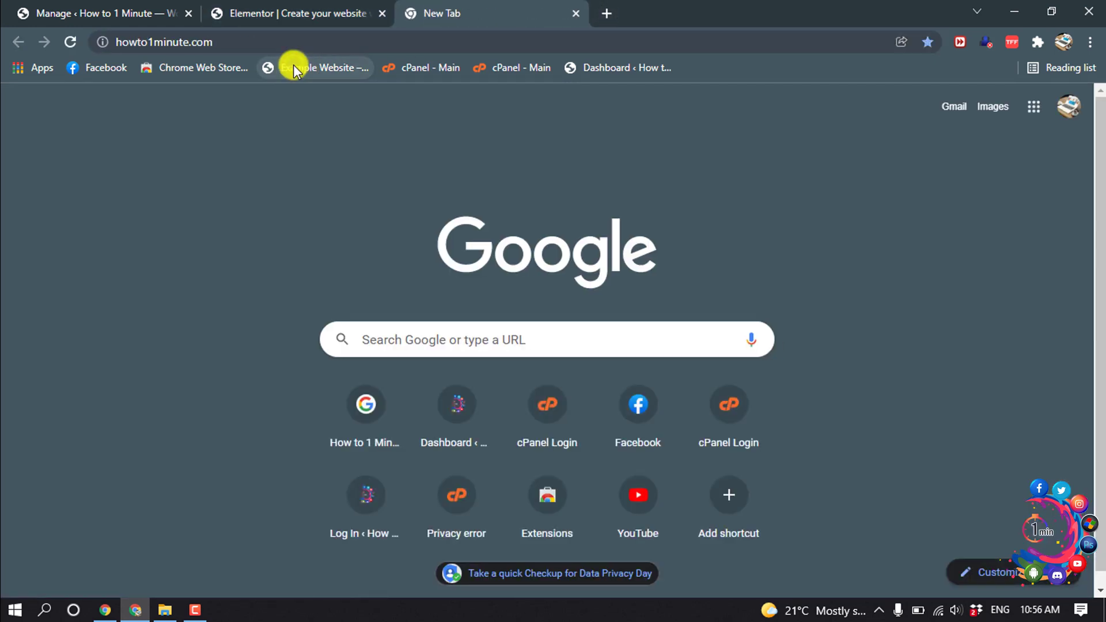
pyautogui.scroll(-5, 640, 246)
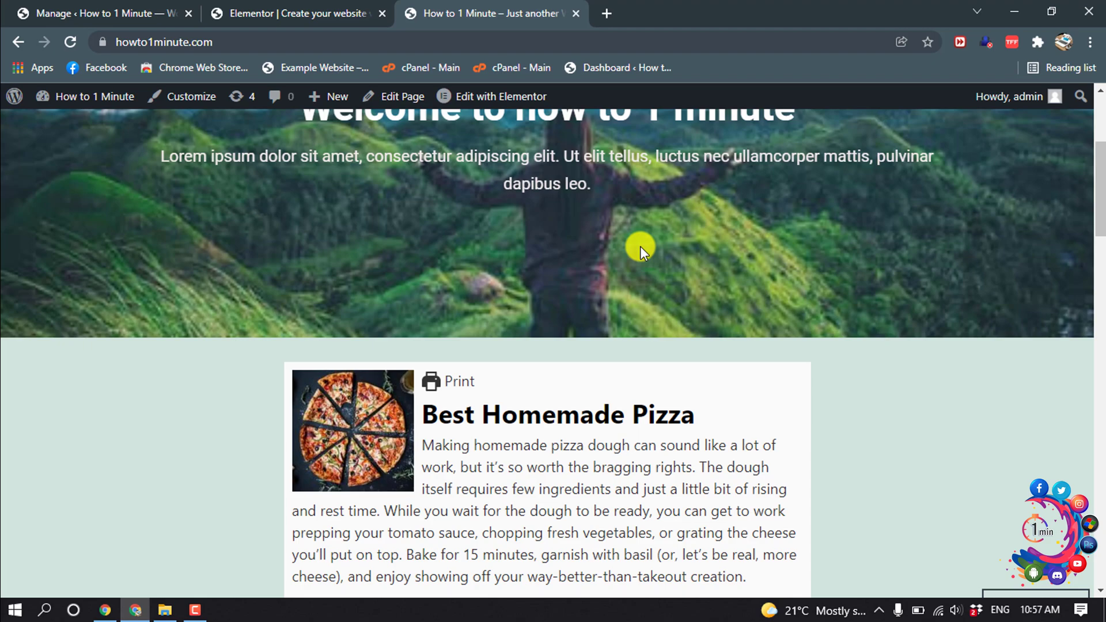
pyautogui.scroll(-3, 641, 246)
pyautogui.scroll(1, 640, 247)
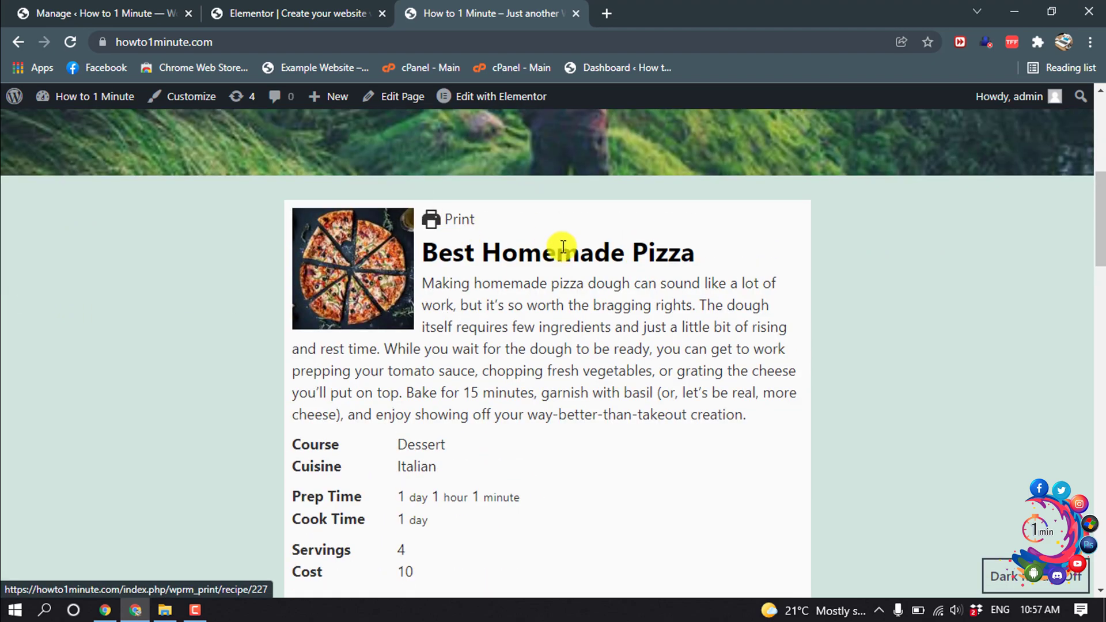
pyautogui.scroll(-3, 566, 249)
pyautogui.scroll(-3, 566, 250)
pyautogui.scroll(-3, 566, 249)
pyautogui.scroll(-1, 566, 249)
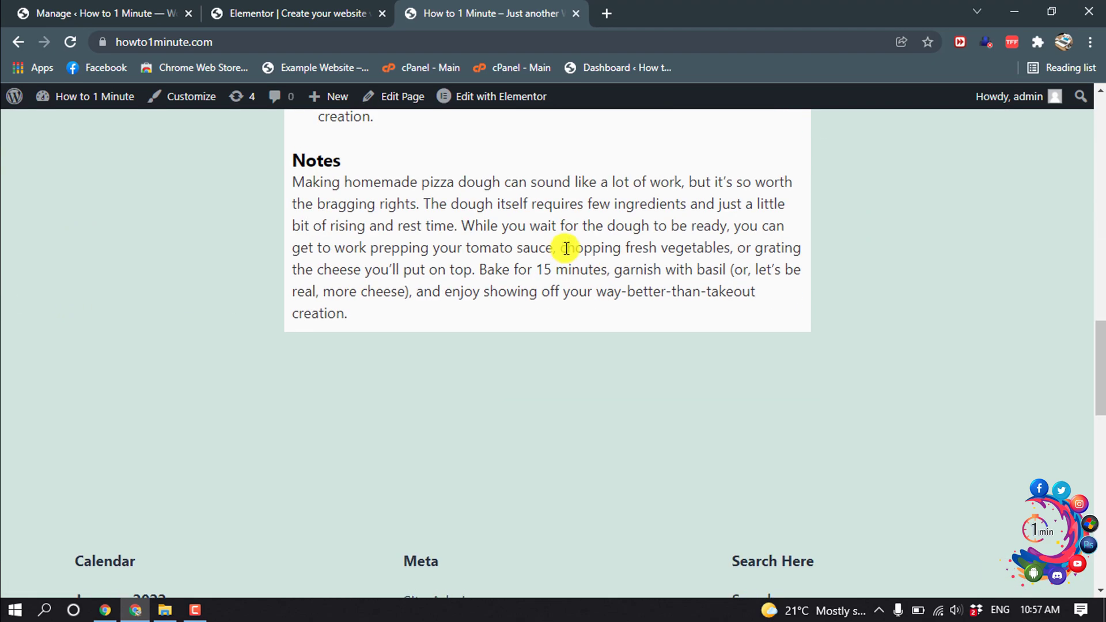
pyautogui.scroll(8, 566, 251)
pyautogui.scroll(4, 564, 255)
pyautogui.scroll(-2, 469, 395)
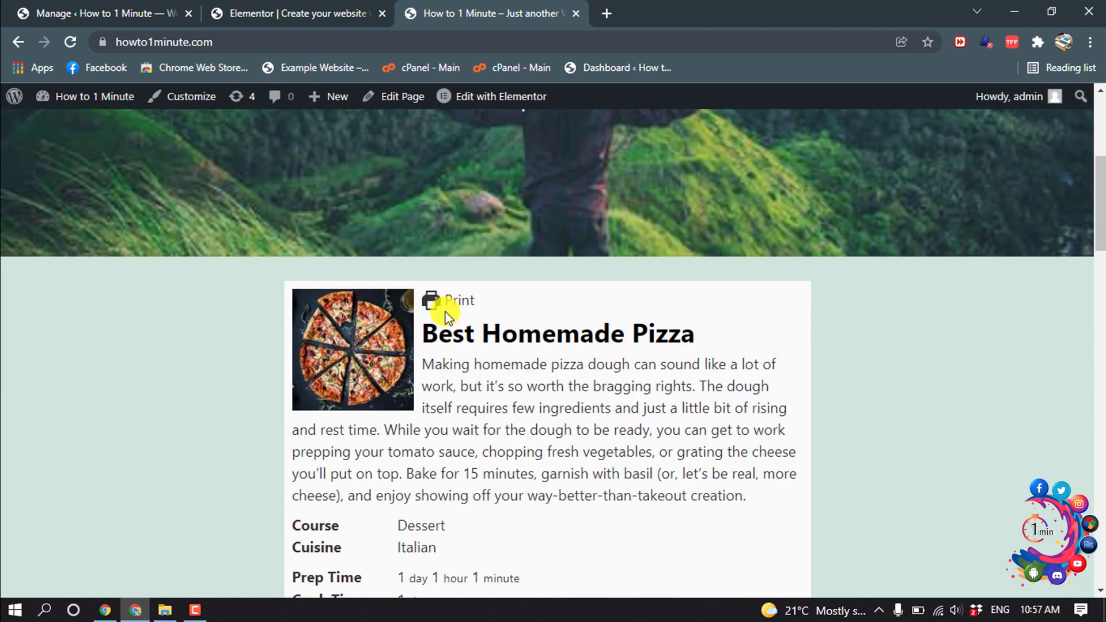
# Open the print version of the Best Homemade Pizza recipe card.
pyautogui.click(448, 308)
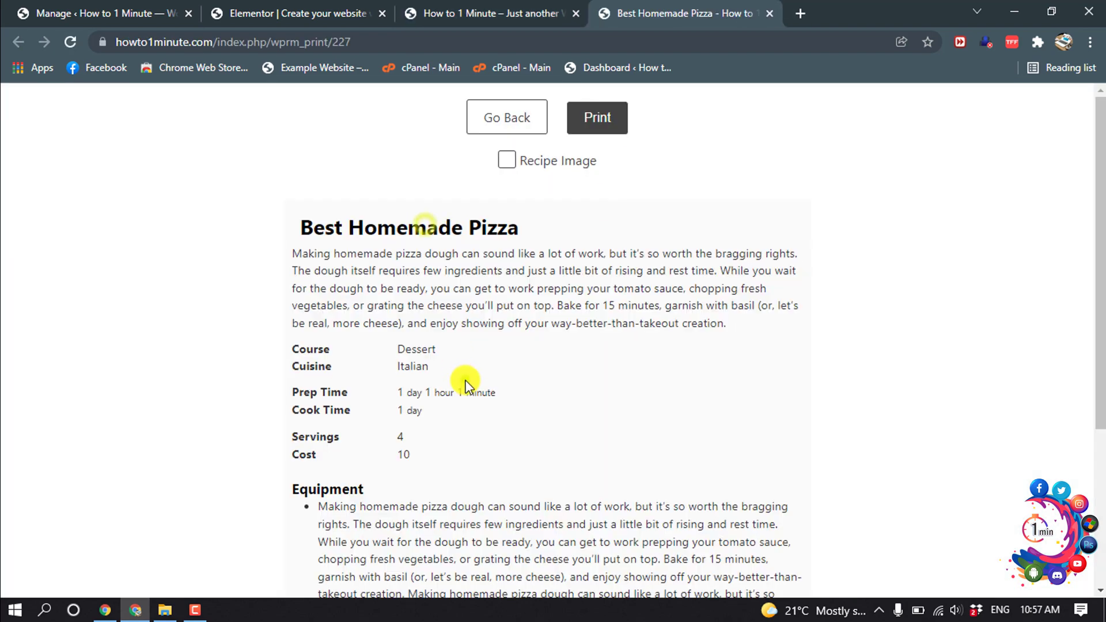
pyautogui.scroll(-3, 459, 376)
pyautogui.scroll(3, 466, 385)
# Close the print tab, return to the homepage recipe, and minimize the browser.
pyautogui.click(769, 13)
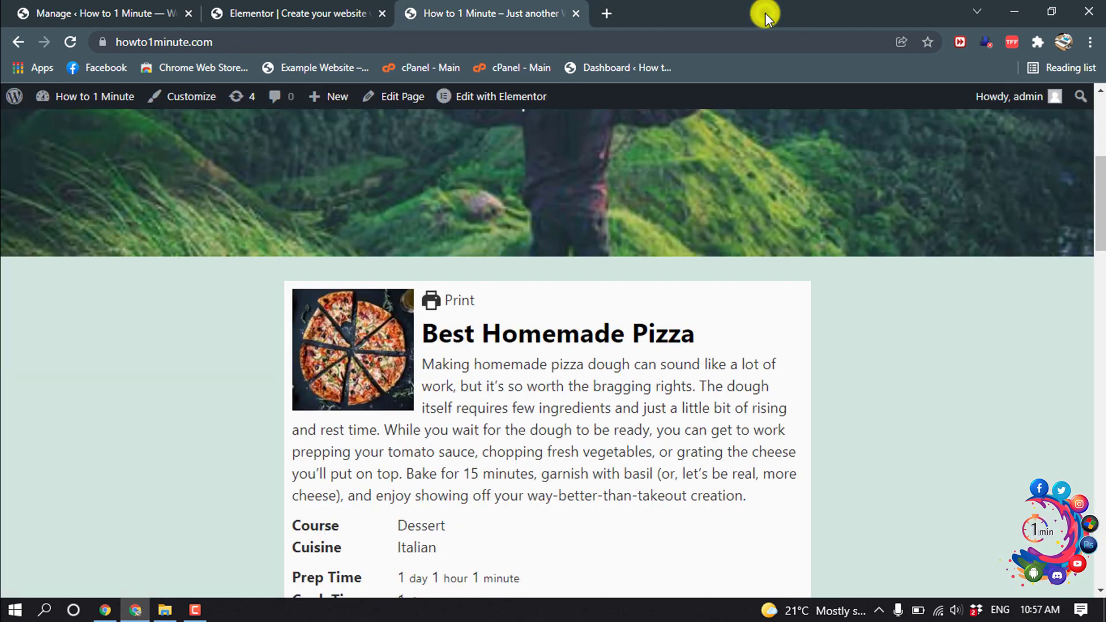
pyautogui.scroll(-6, 769, 217)
pyautogui.scroll(3, 769, 216)
pyautogui.scroll(2, 770, 216)
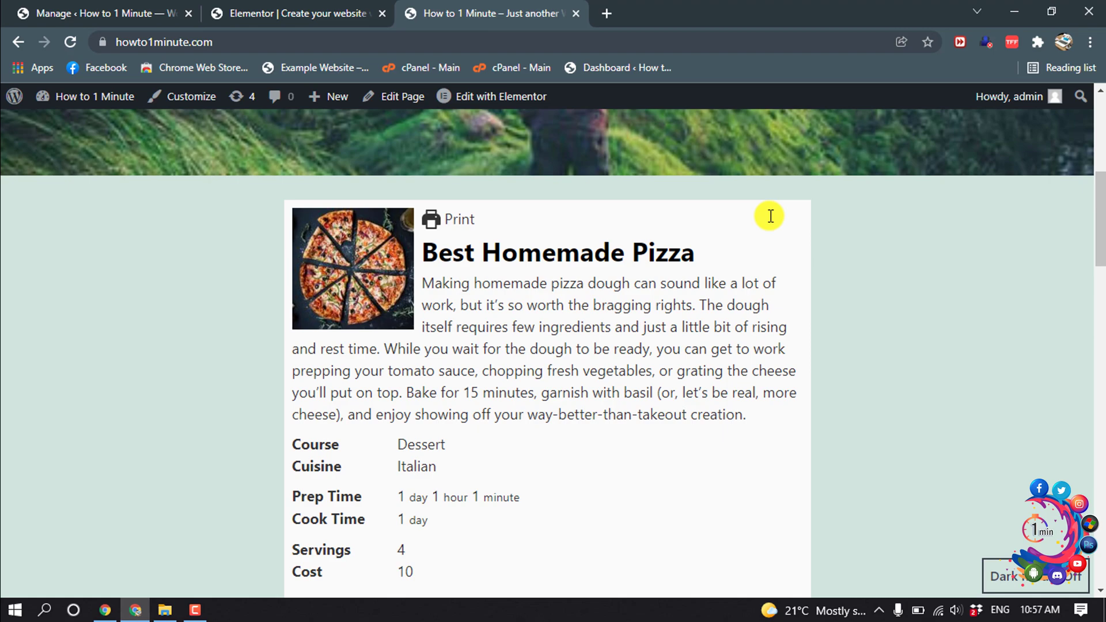
pyautogui.click(1020, 11)
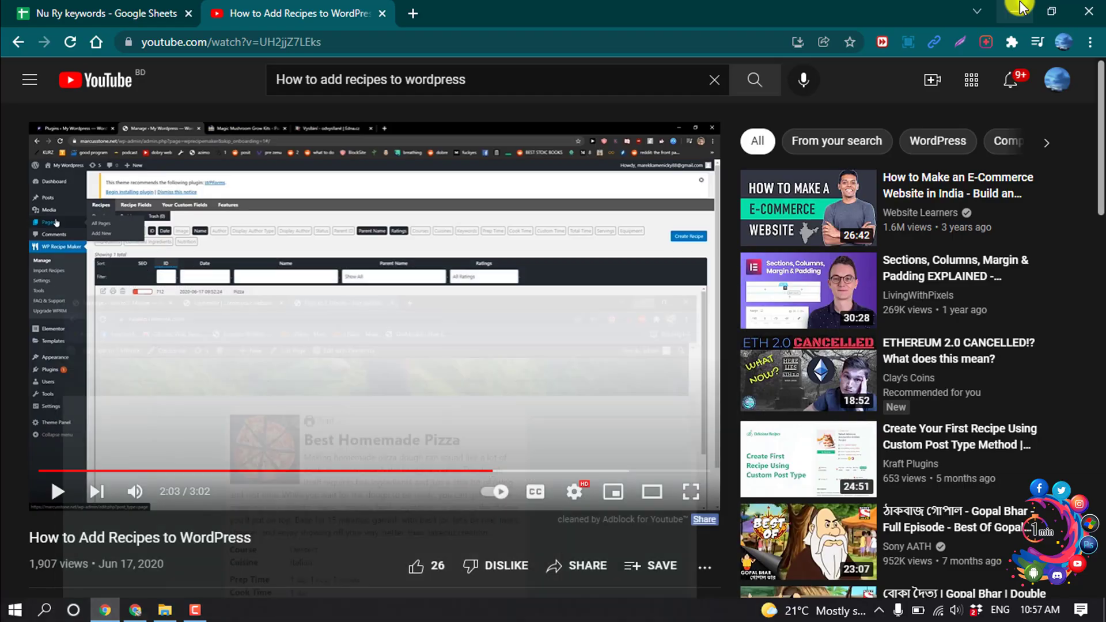